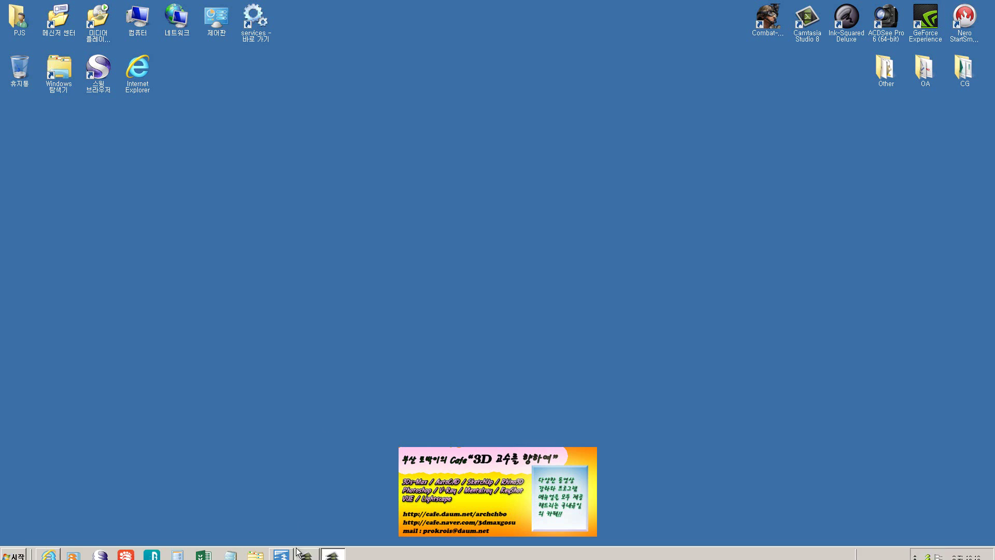
Step: Bring 표기능.hwp to the front and look over the tab- and comma-separated grade blocks
{"action": "left_click", "coordinate": [280, 529]}
{"action": "scroll", "coordinate": [313, 310], "scroll_direction": "down", "scroll_amount": 3}
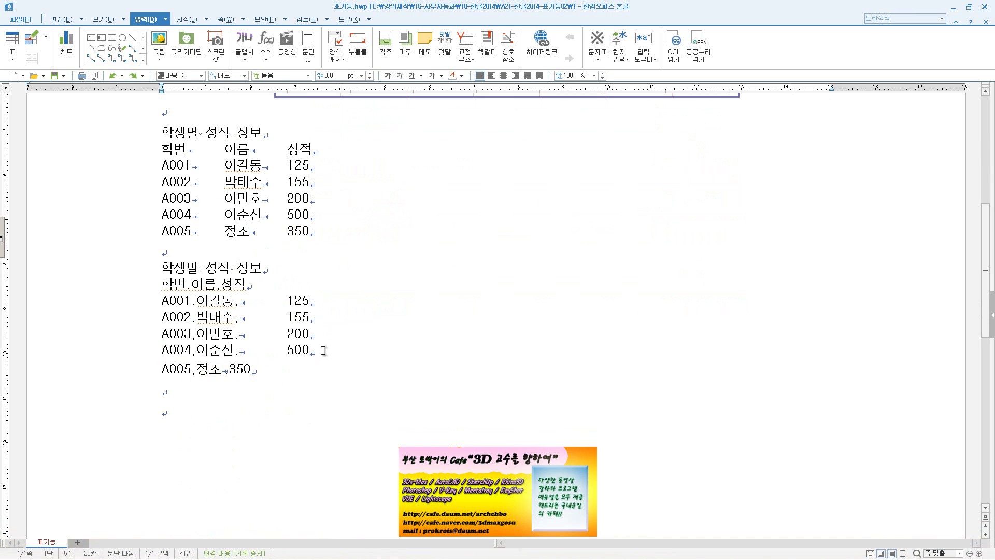
{"action": "scroll", "coordinate": [327, 348], "scroll_direction": "up", "scroll_amount": 2}
{"action": "scroll", "coordinate": [327, 347], "scroll_direction": "up", "scroll_amount": 2}
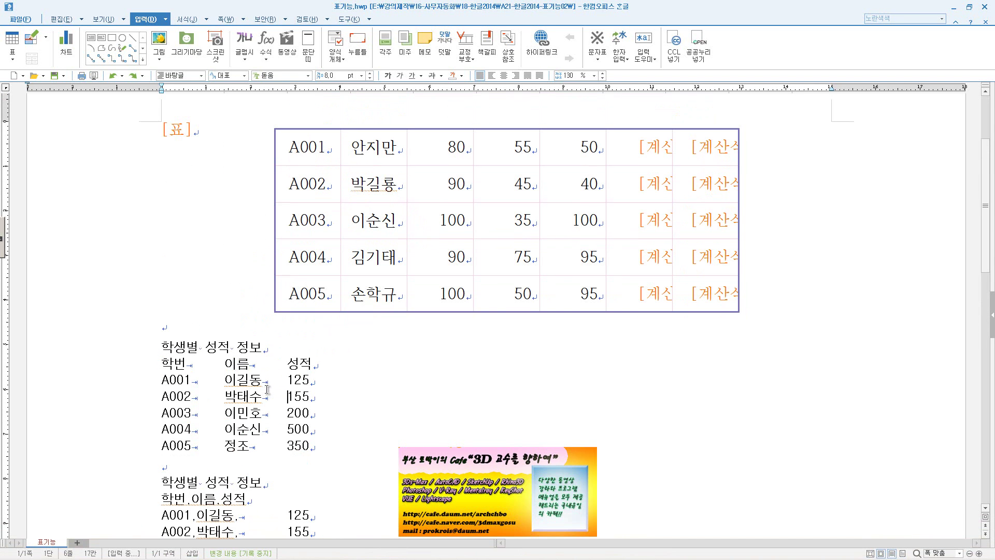
{"action": "left_click_drag", "start_coordinate": [162, 346], "coordinate": [324, 444]}
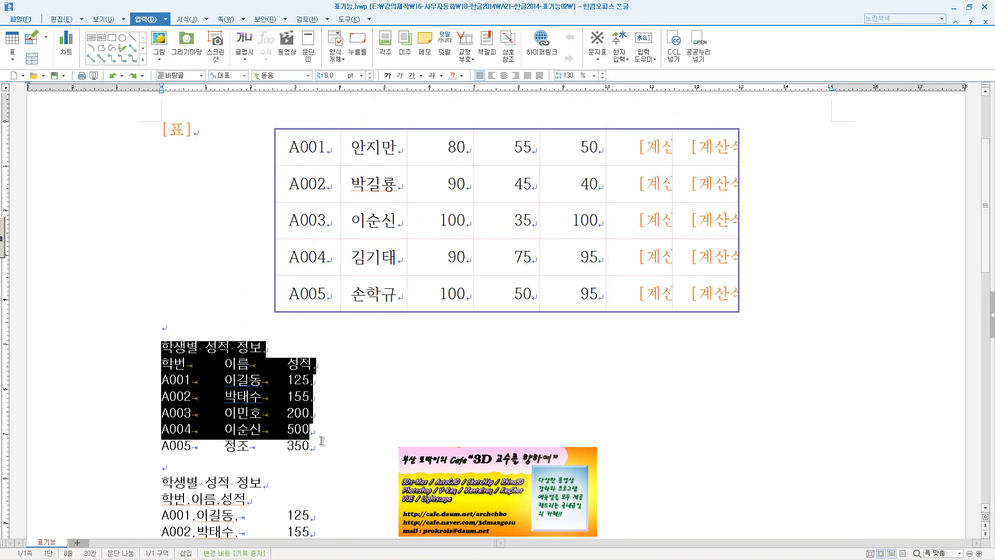
{"action": "scroll", "coordinate": [324, 444], "scroll_direction": "down", "scroll_amount": 3}
{"action": "left_click", "coordinate": [216, 369]}
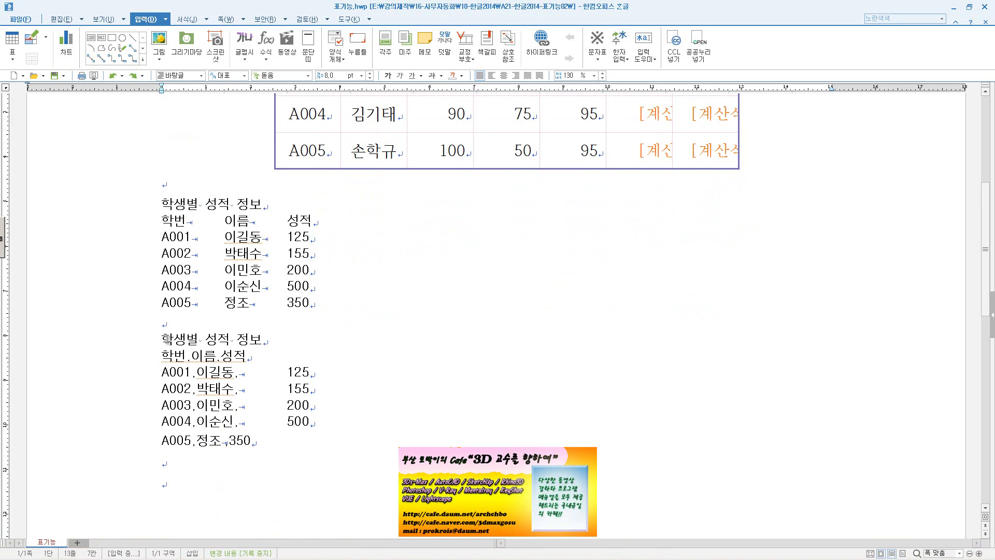
{"action": "left_click", "coordinate": [215, 249]}
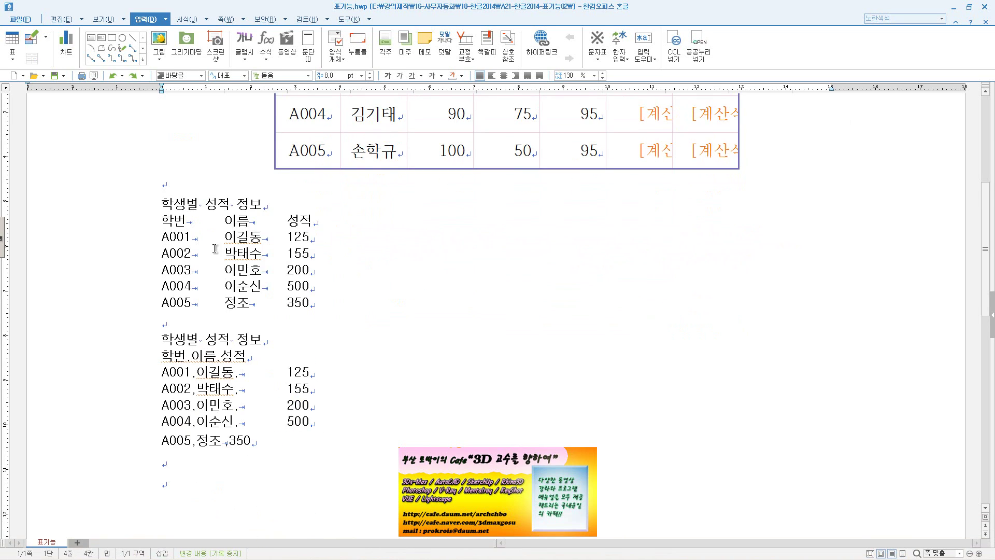
{"action": "scroll", "coordinate": [236, 344], "scroll_direction": "down", "scroll_amount": 2}
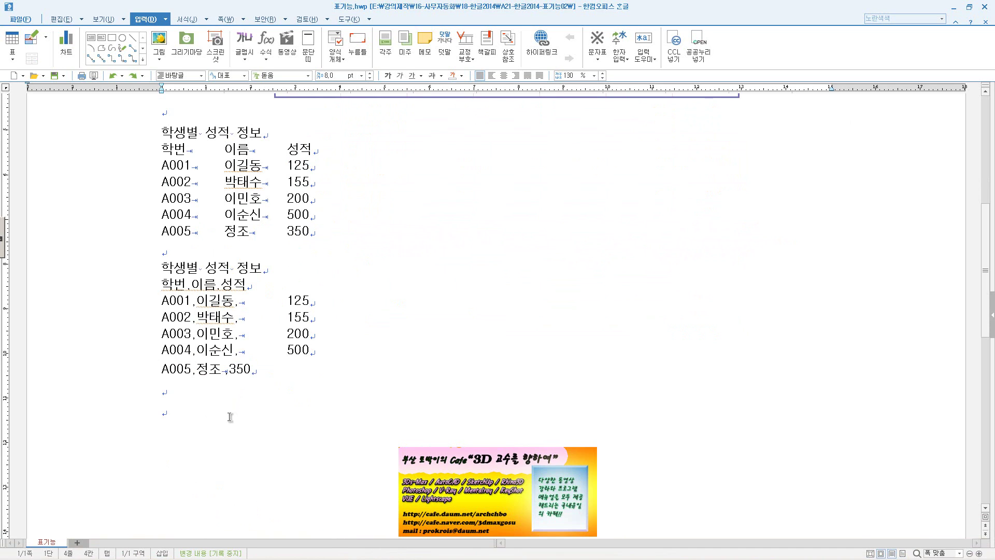
Step: Try typing a 학번, 이름, 성적 header line at the bottom, then delete it
{"action": "left_click", "coordinate": [197, 409]}
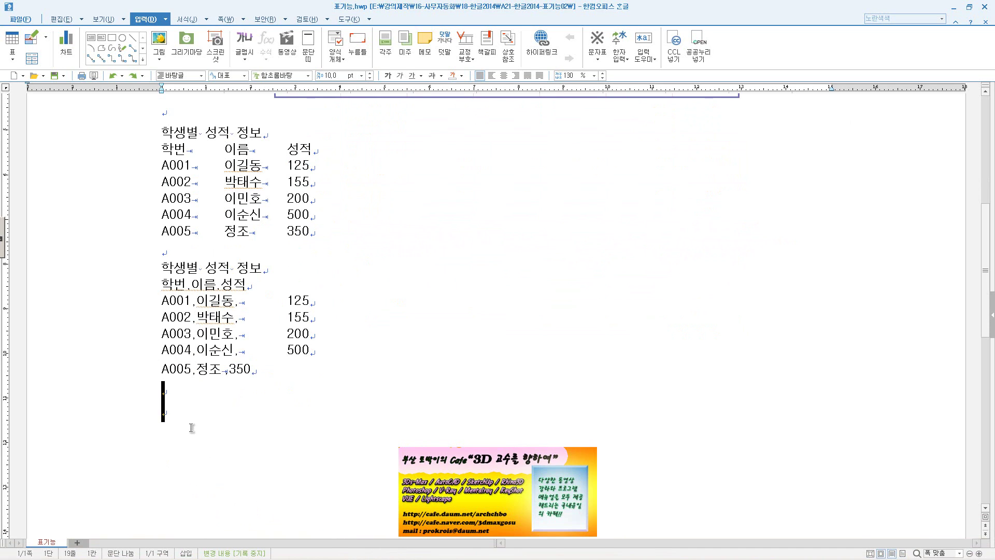
{"action": "type", "text": "ㅎ학번"}
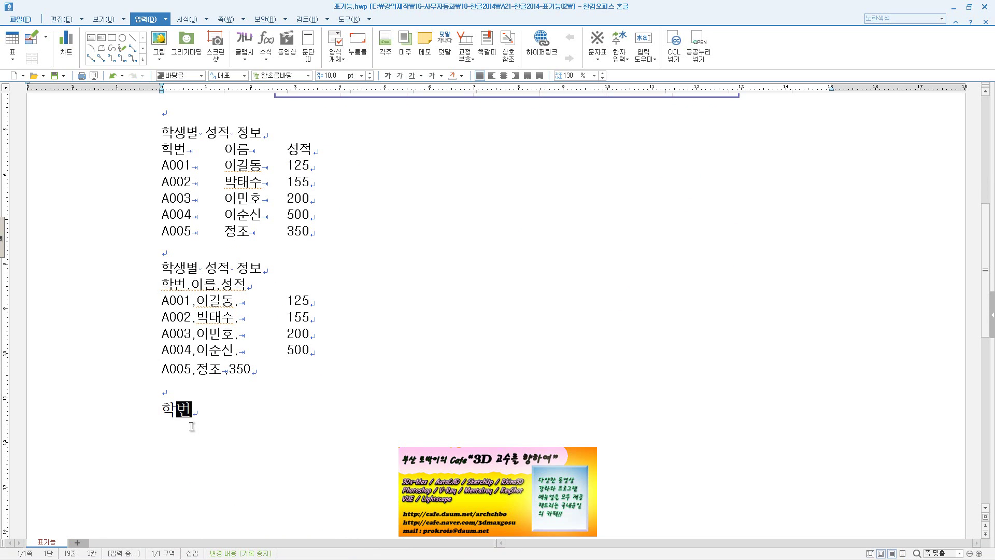
{"action": "key", "text": "Tab"}
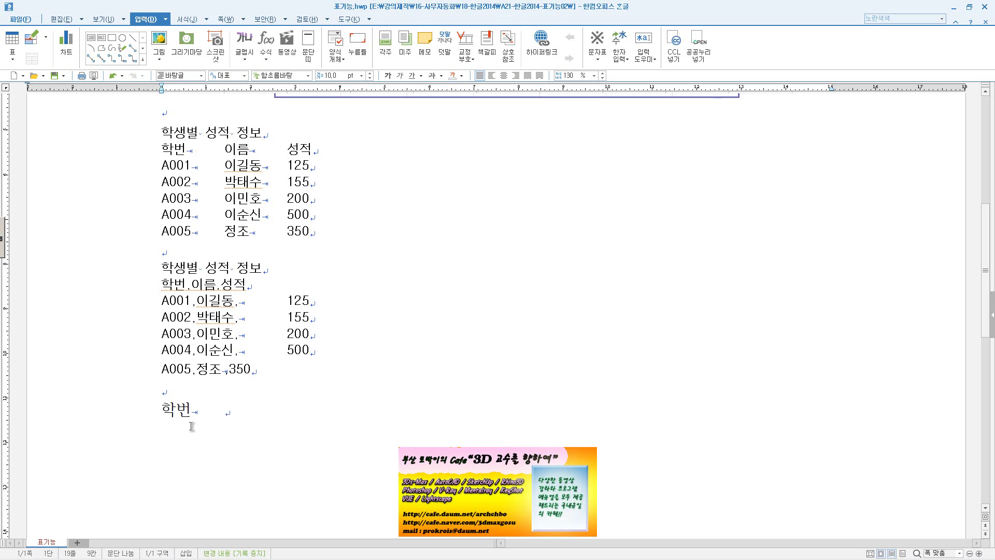
{"action": "type", "text": "이름"}
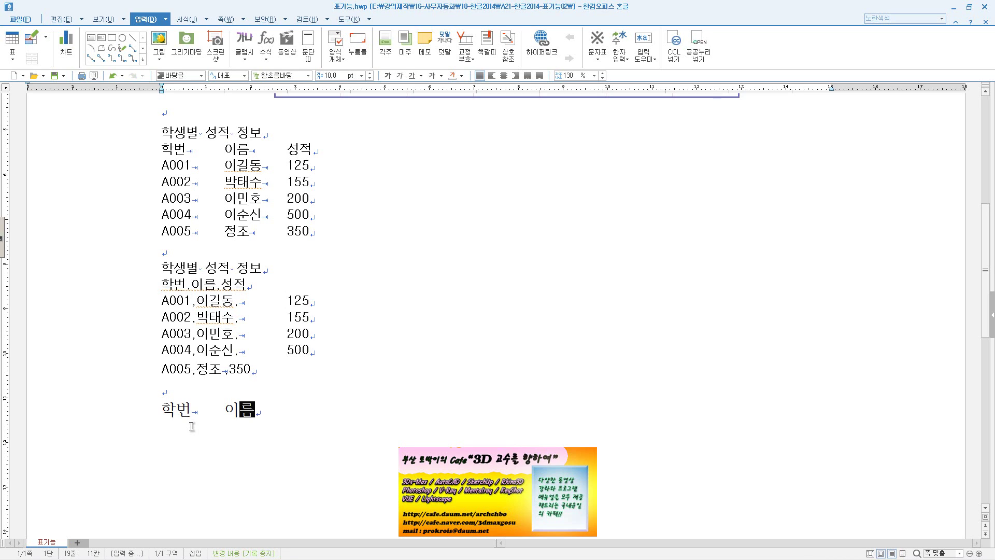
{"action": "key", "text": "Tab"}
{"action": "type", "text": "성ㅈ"}
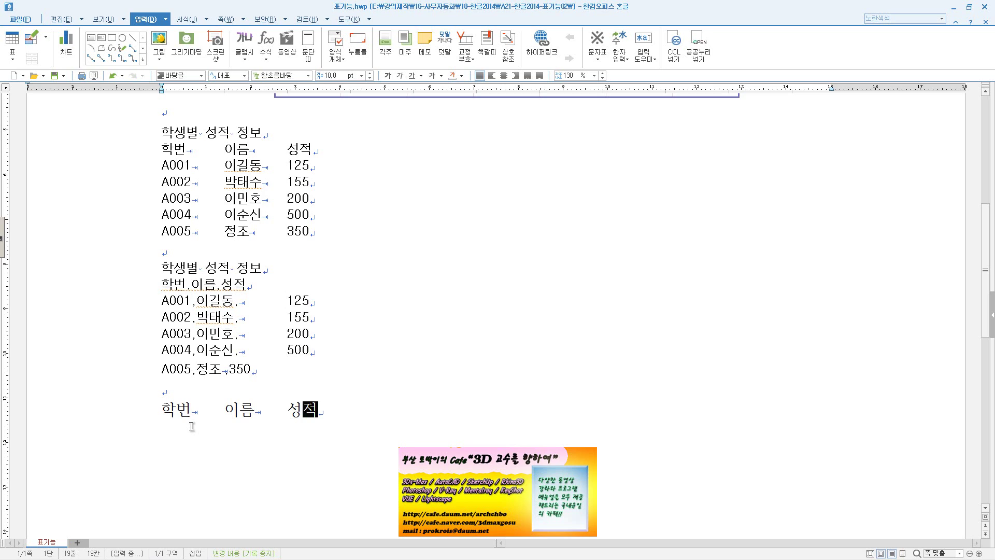
{"action": "key", "text": "BackSpace"}
{"action": "key", "text": "BackSpace"}
{"action": "key", "text": "BackSpace"}
{"action": "key", "text": "BackSpace"}
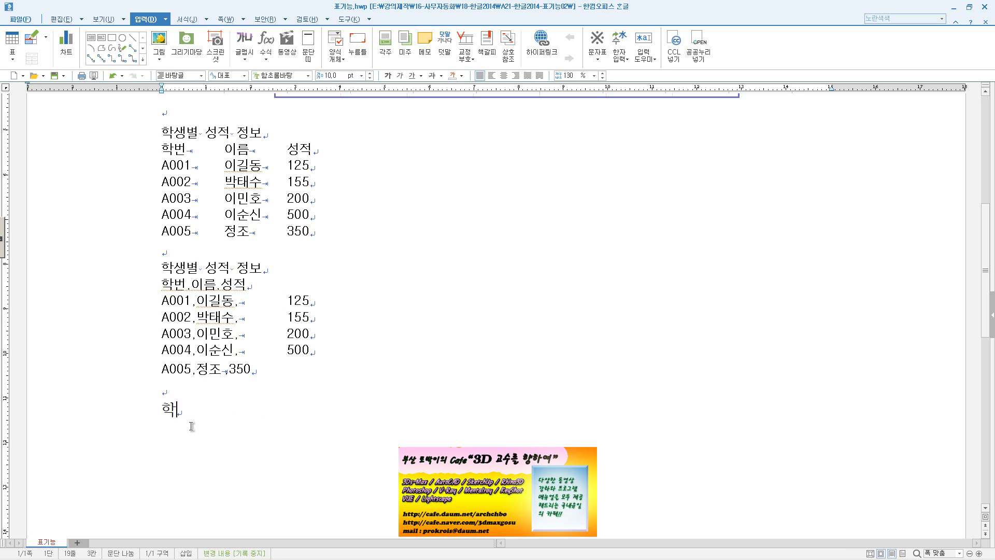
{"action": "key", "text": "BackSpace"}
{"action": "type", "text": "학번"}
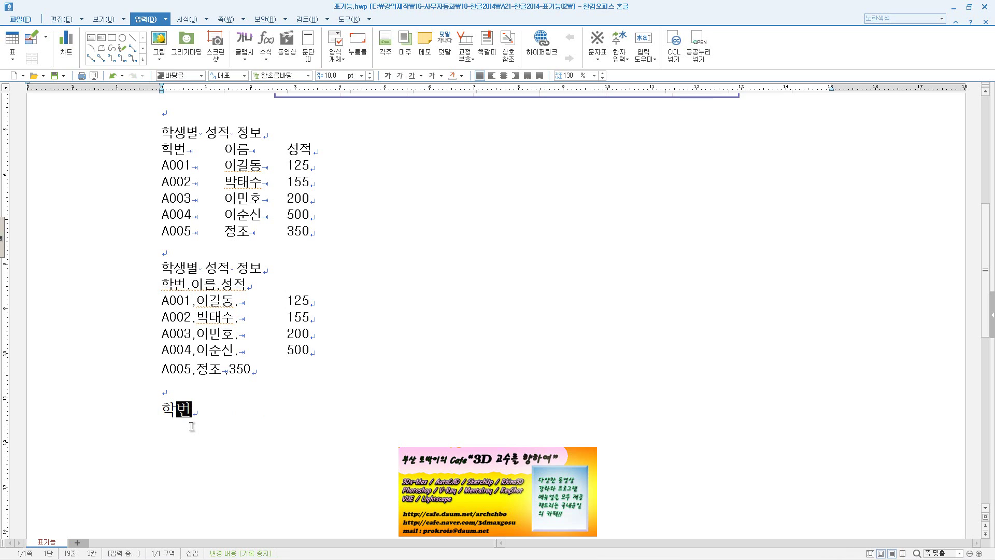
{"action": "type", "text": ","}
{"action": "type", "text": "이"}
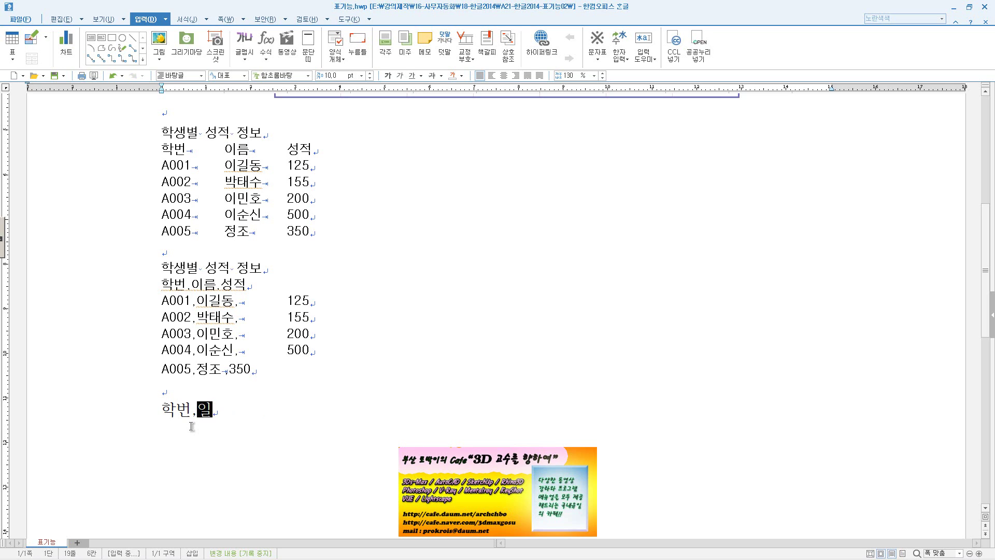
{"action": "type", "text": "름,성ㅈ적"}
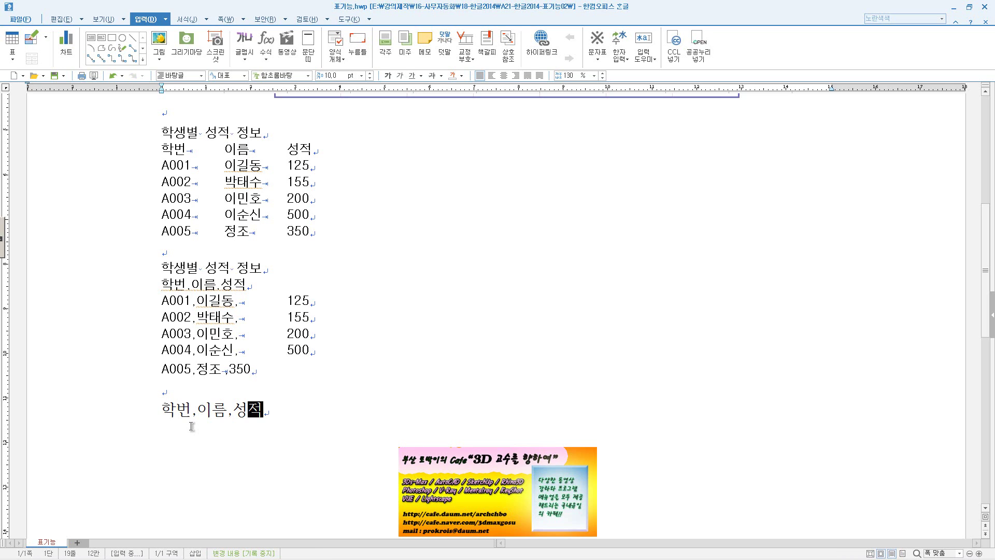
{"action": "key", "text": "shift+Home"}
{"action": "key", "text": "Delete"}
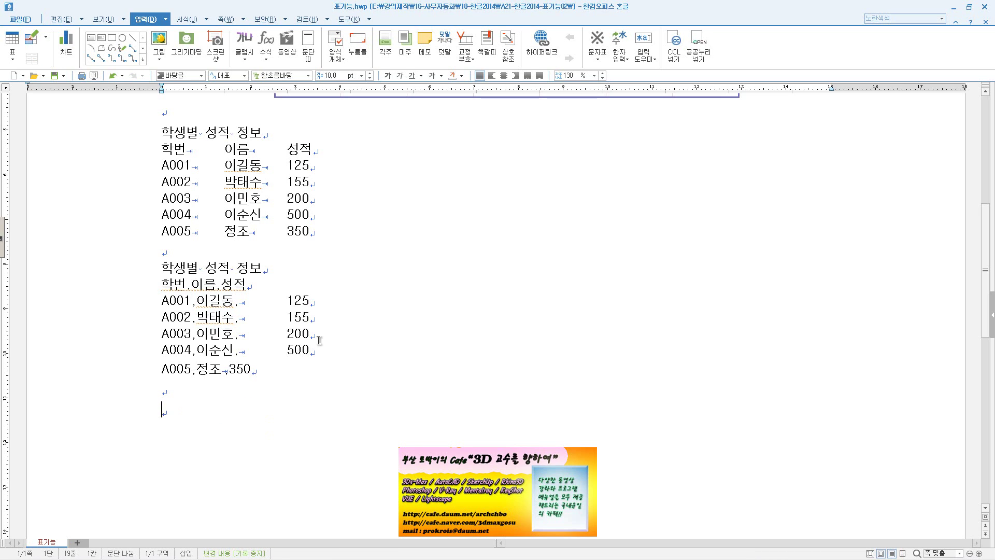
Step: Delete the tab gaps before the scores in rows A001 through A004
{"action": "left_click", "coordinate": [246, 303]}
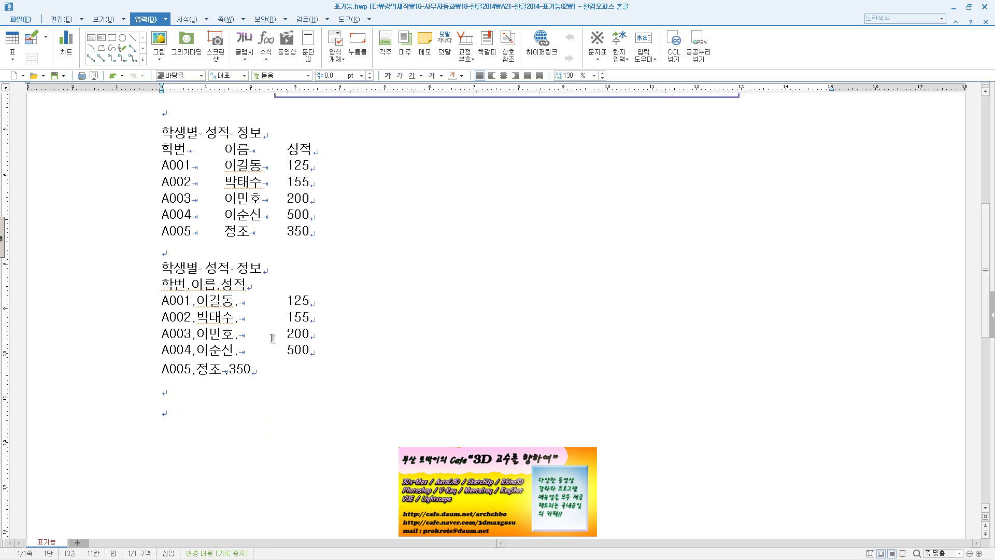
{"action": "key", "text": "Delete"}
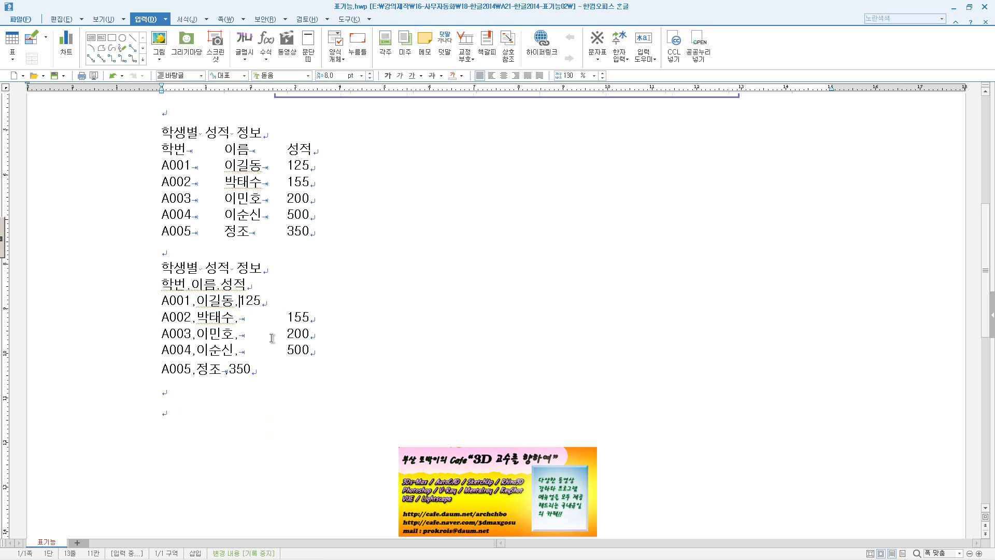
{"action": "key", "text": "Down"}
{"action": "key", "text": "Delete"}
{"action": "key", "text": "Down"}
{"action": "key", "text": "Delete"}
{"action": "key", "text": "Down"}
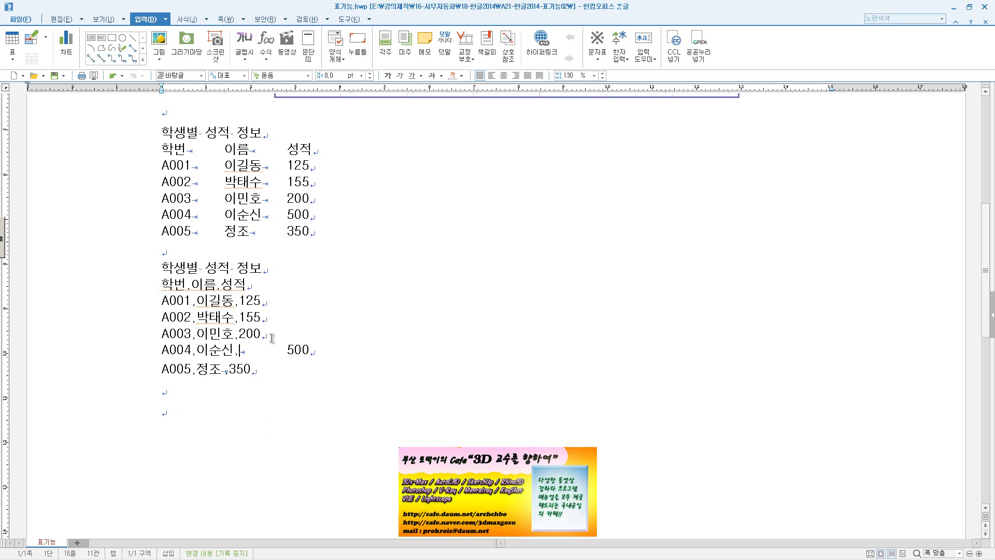
{"action": "key", "text": "Delete"}
{"action": "left_click", "coordinate": [314, 280]}
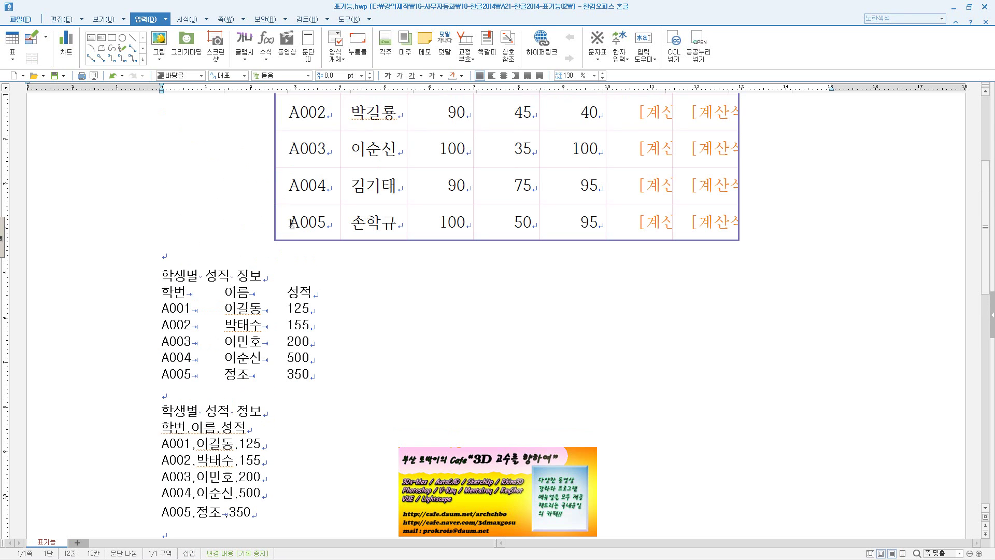
{"action": "scroll", "coordinate": [317, 279], "scroll_direction": "up", "scroll_amount": 3}
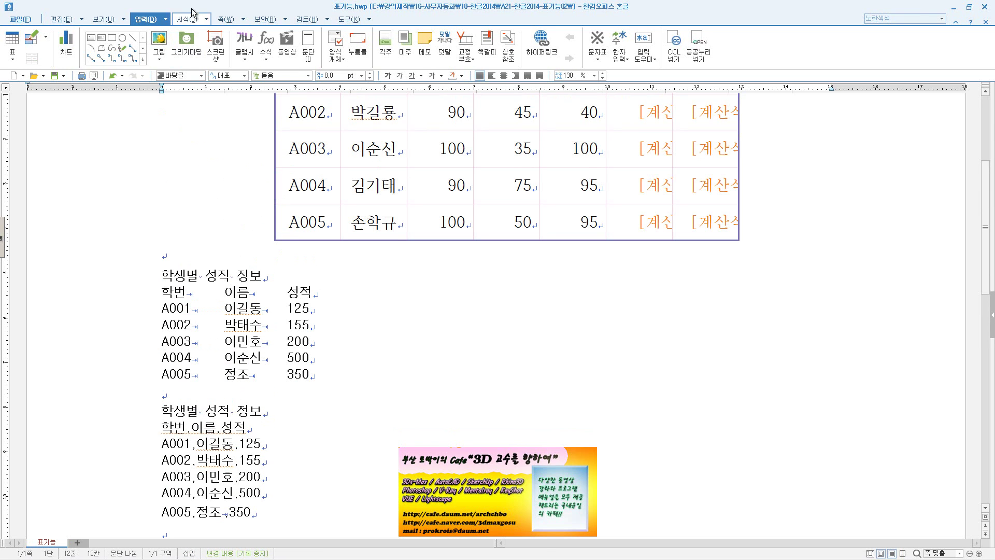
Step: Select the tab-separated grade block from its title down to the A005 row
{"action": "left_click", "coordinate": [166, 19]}
{"action": "mouse_move", "coordinate": [178, 30]}
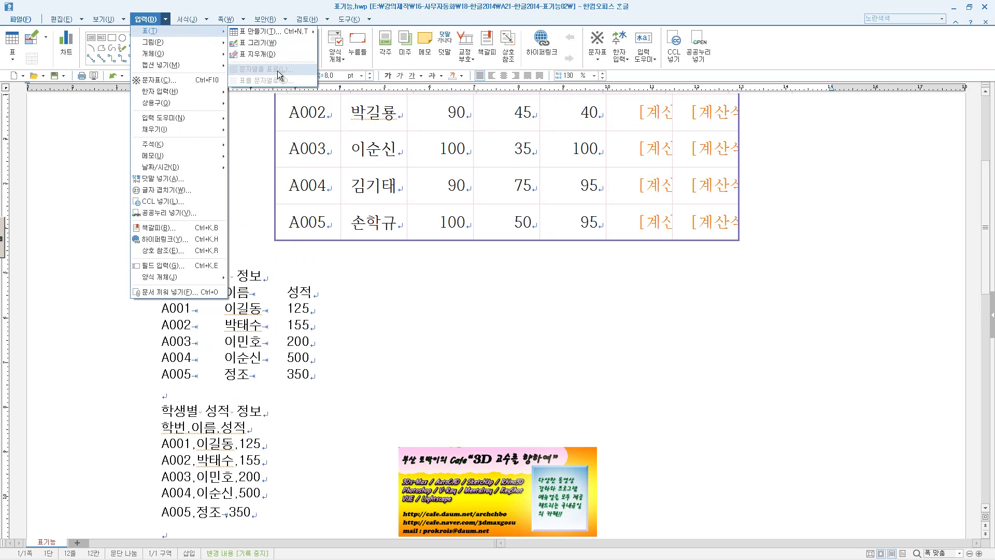
{"action": "left_click", "coordinate": [339, 355]}
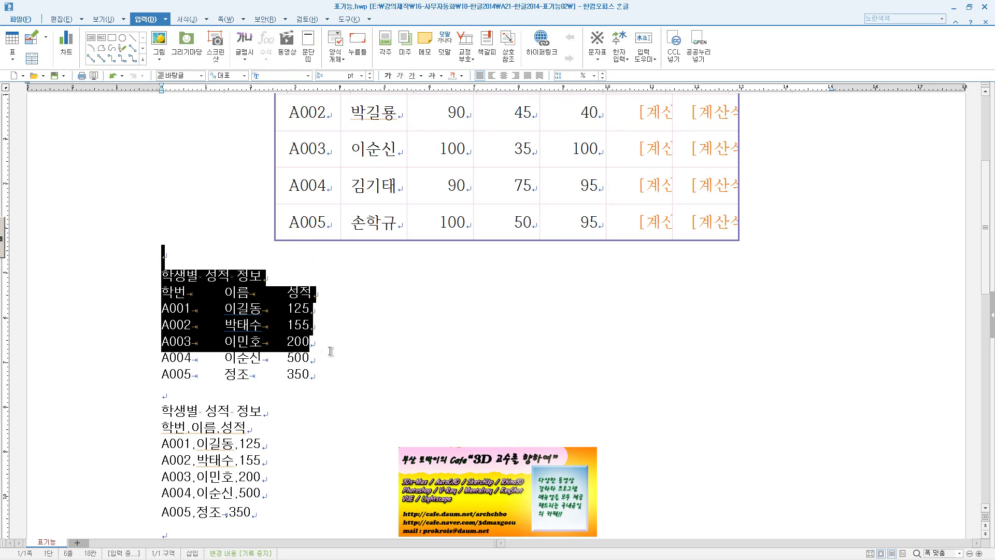
{"action": "left_click_drag", "start_coordinate": [164, 256], "coordinate": [342, 375]}
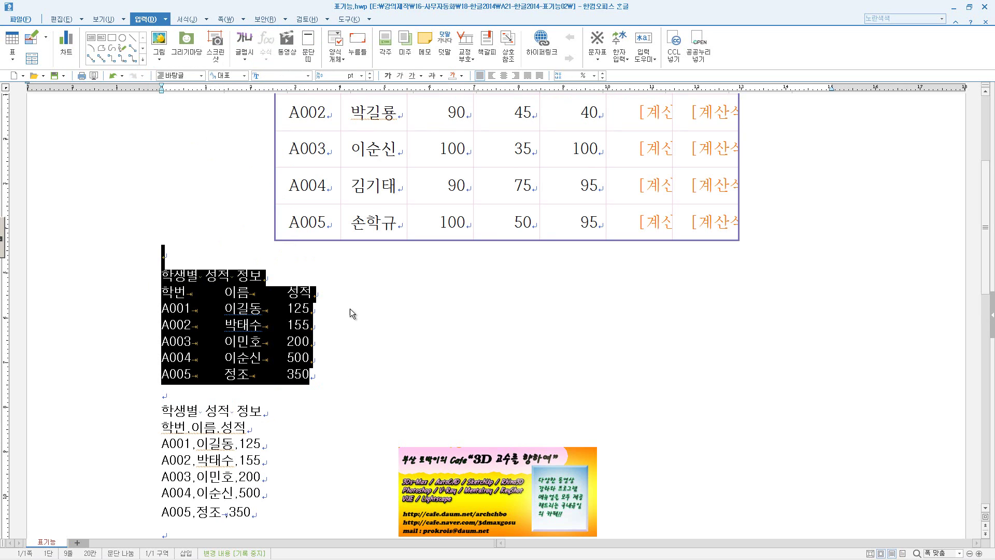
{"action": "left_click", "coordinate": [288, 326]}
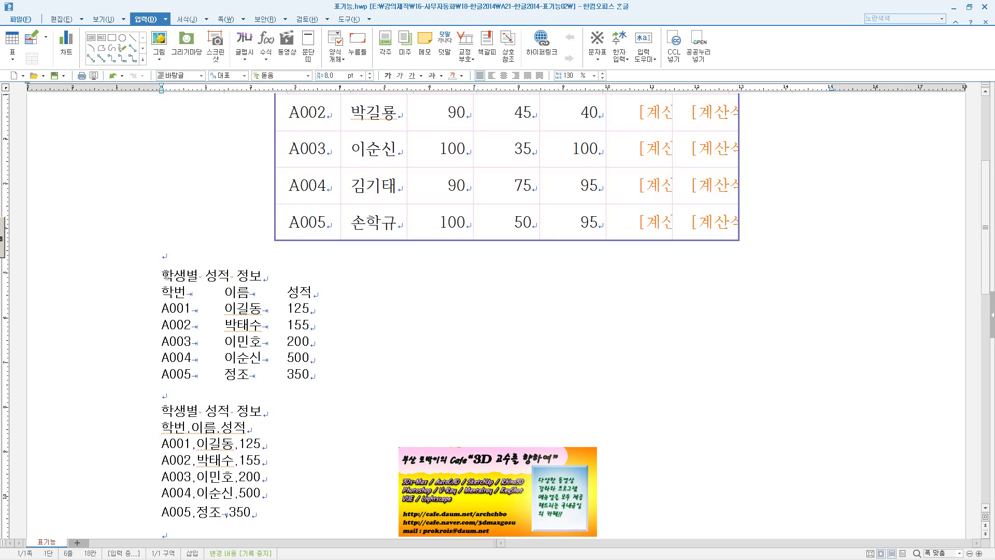
{"action": "left_click_drag", "start_coordinate": [165, 275], "coordinate": [345, 373]}
Step: Convert the selection to a table with automatic column splitting, then undo it with Ctrl+Z
{"action": "left_click", "coordinate": [165, 19]}
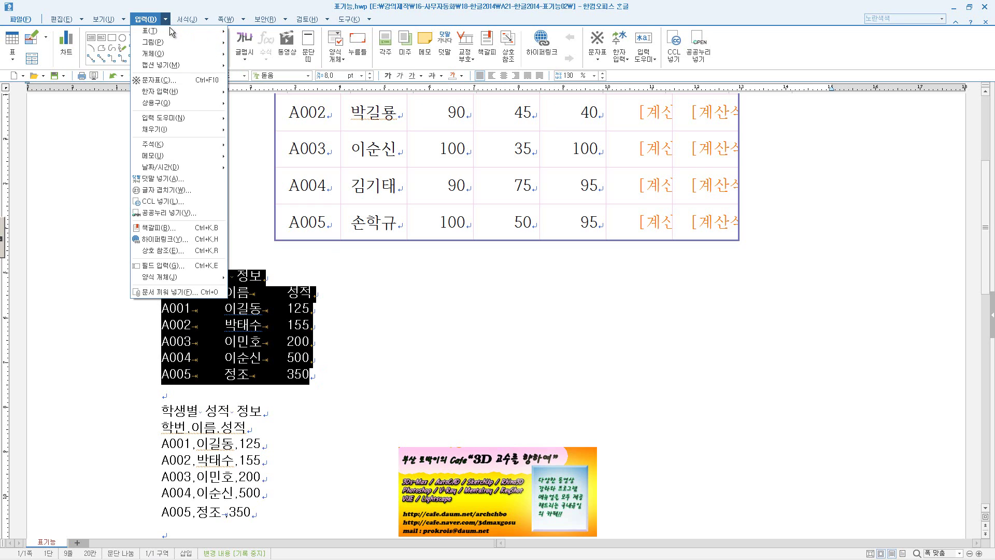
{"action": "mouse_move", "coordinate": [178, 30]}
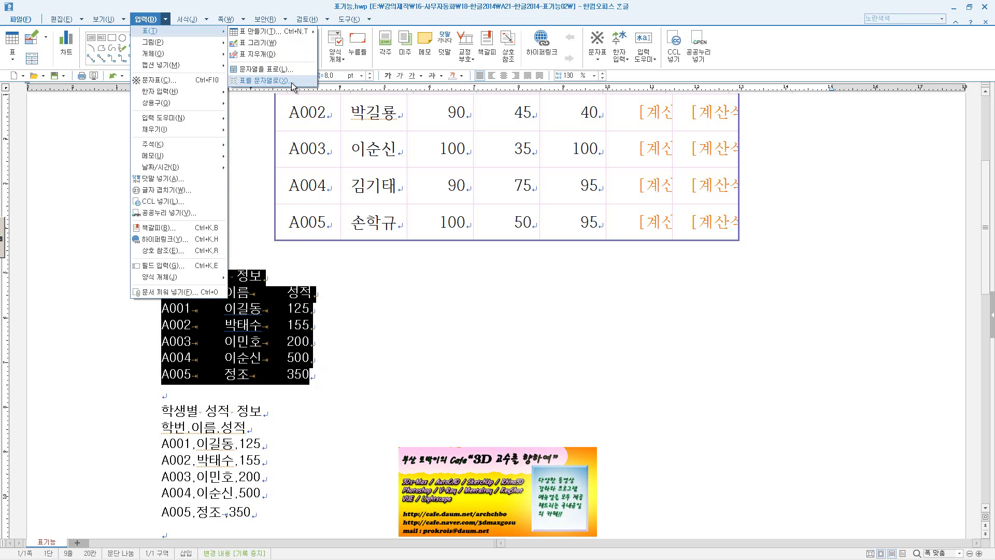
{"action": "left_click", "coordinate": [283, 70]}
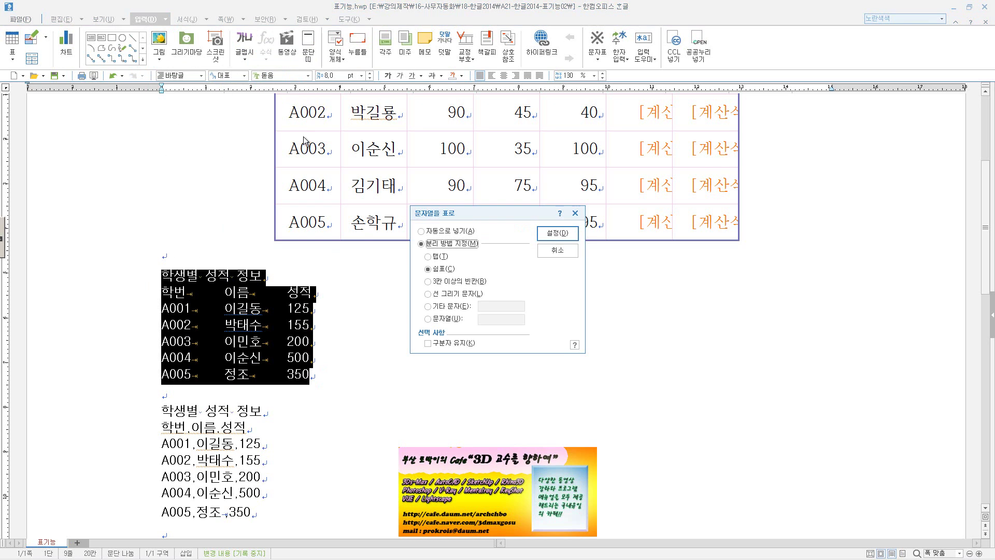
{"action": "left_click", "coordinate": [455, 231]}
{"action": "left_click", "coordinate": [462, 244]}
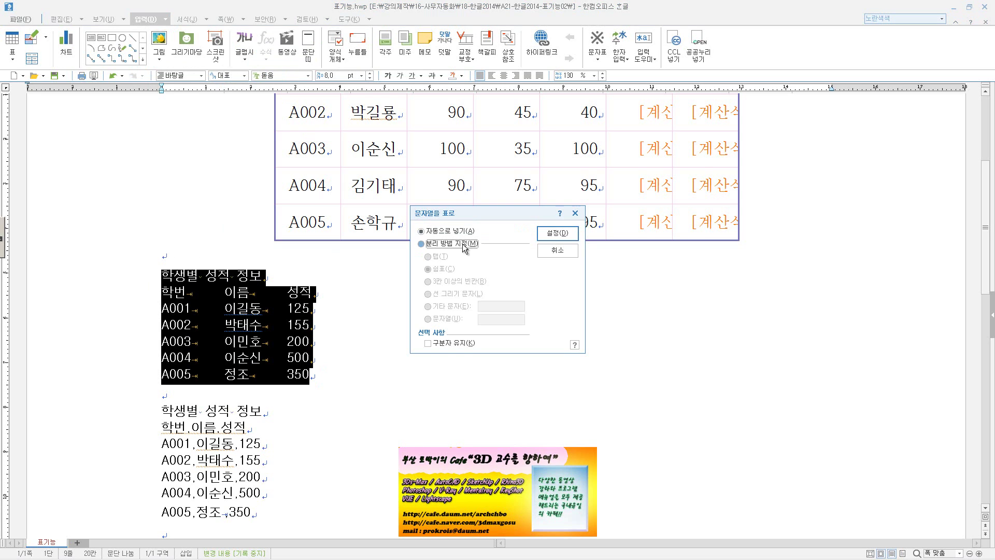
{"action": "left_click", "coordinate": [464, 231]}
{"action": "left_click", "coordinate": [559, 235]}
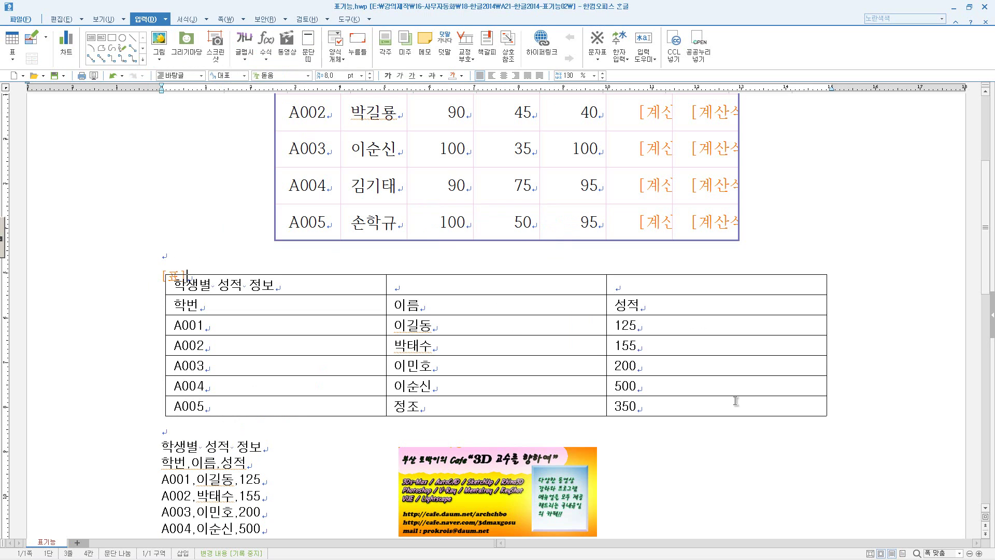
{"action": "key", "text": "ctrl+z"}
Step: Convert the tab-separated grade lines into a table using 탭 as the separator
{"action": "left_click_drag", "start_coordinate": [165, 247], "coordinate": [339, 344]}
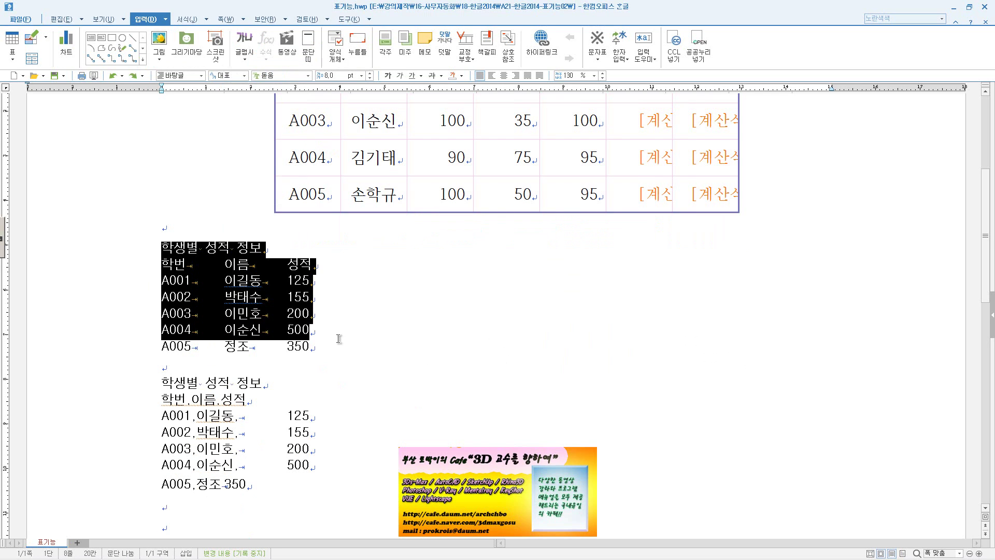
{"action": "left_click", "coordinate": [166, 20]}
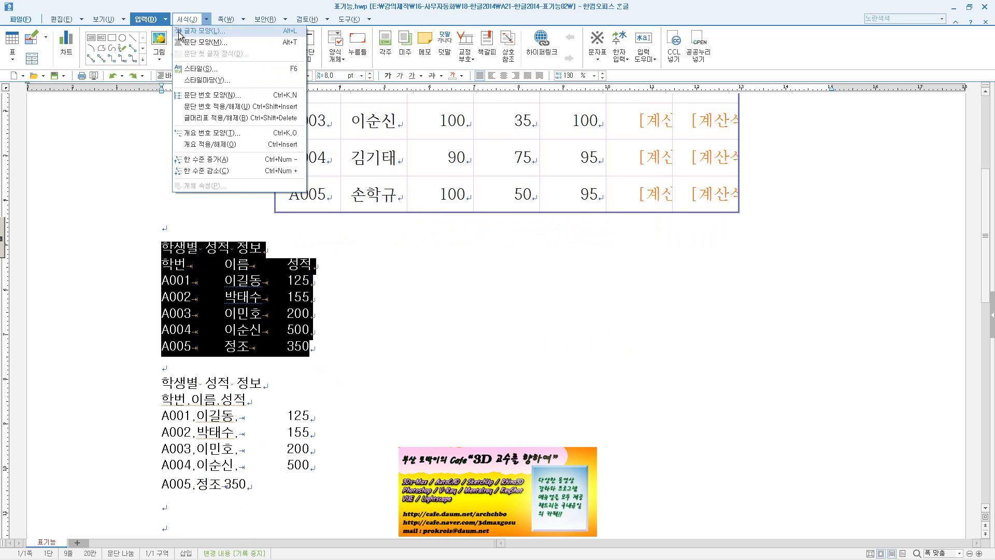
{"action": "mouse_move", "coordinate": [179, 30]}
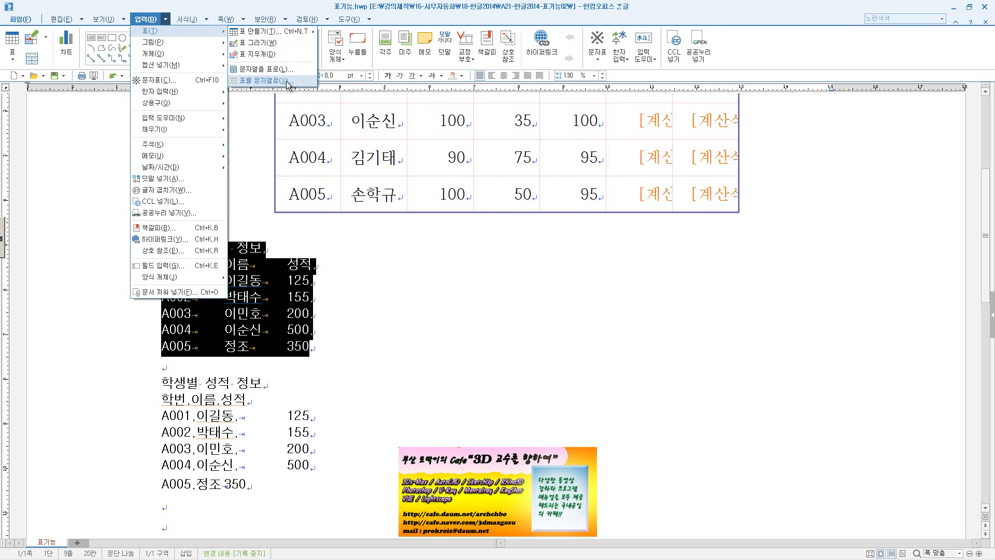
{"action": "left_click", "coordinate": [289, 71]}
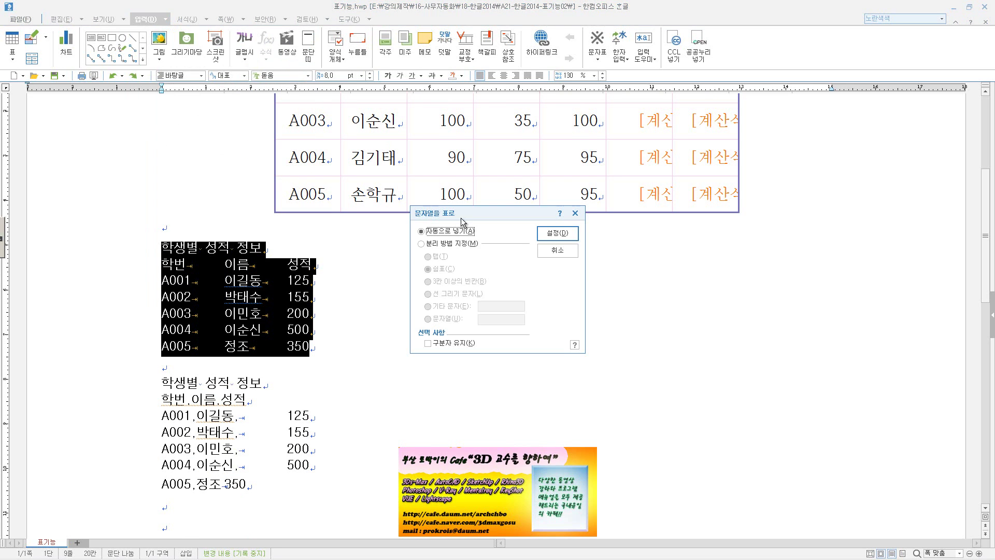
{"action": "left_click", "coordinate": [463, 245]}
{"action": "left_click", "coordinate": [441, 257]}
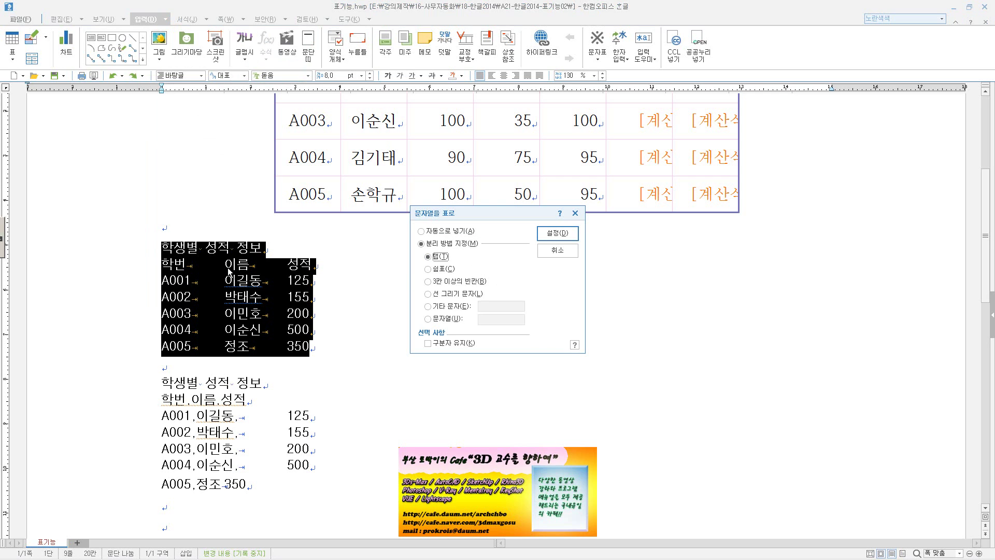
{"action": "left_click", "coordinate": [557, 233]}
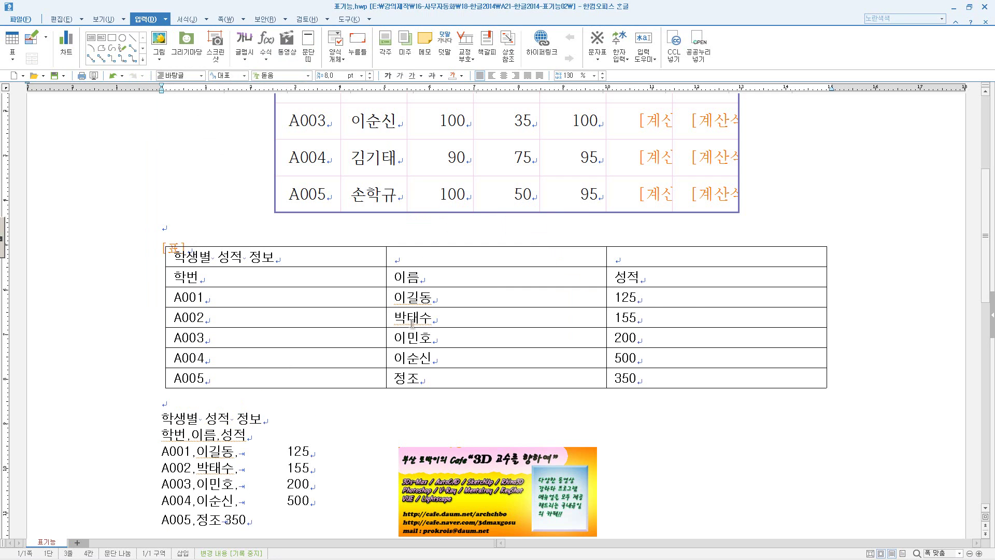
{"action": "scroll", "coordinate": [749, 319], "scroll_direction": "down", "scroll_amount": 3}
{"action": "left_click_drag", "start_coordinate": [161, 275], "coordinate": [327, 379]}
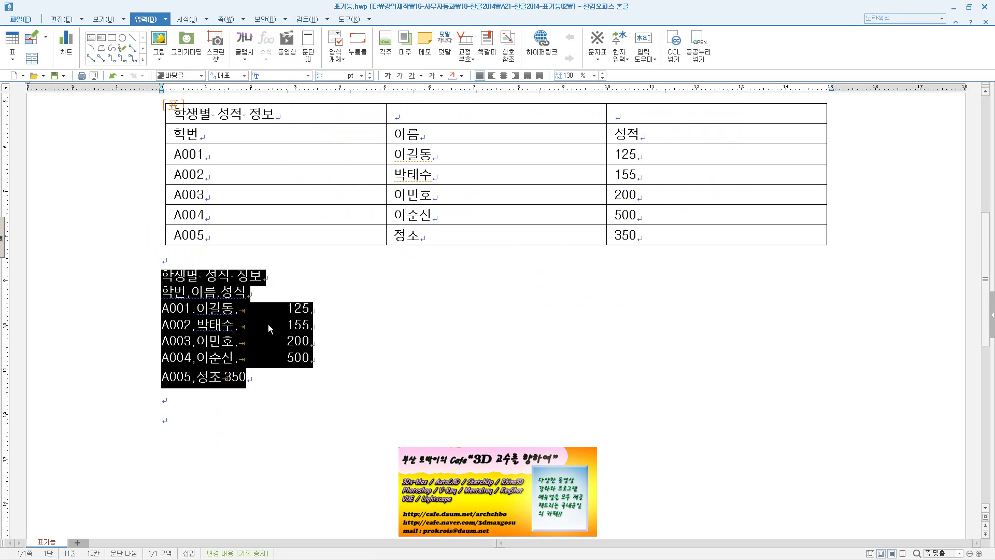
Step: Replace the tabs after the names on rows A001–A004 with commas, then select the whole list
{"action": "left_click", "coordinate": [269, 325]}
{"action": "left_click", "coordinate": [248, 310]}
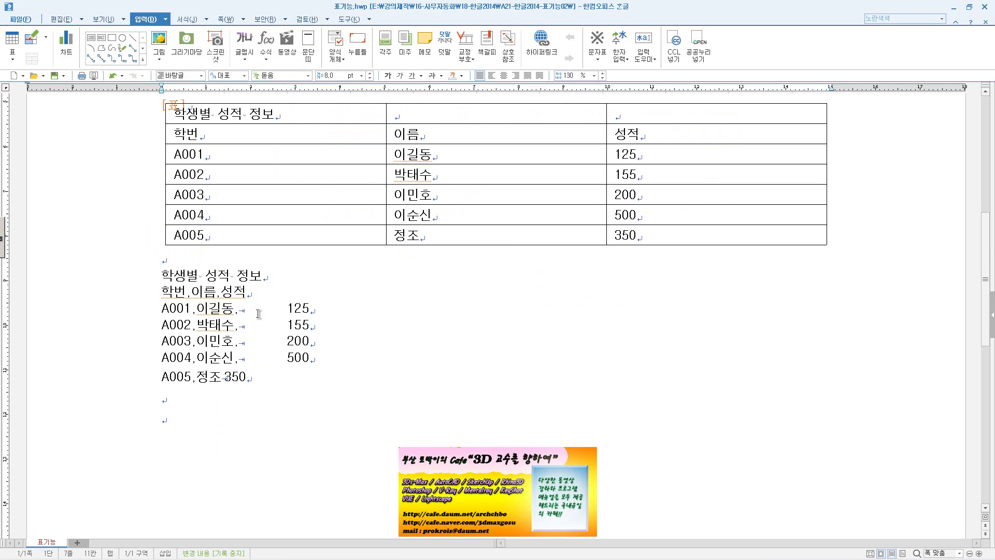
{"action": "type", "text": ","}
{"action": "left_click", "coordinate": [243, 325]}
{"action": "type", "text": ","}
{"action": "left_click", "coordinate": [244, 341]}
{"action": "type", "text": ","}
{"action": "left_click", "coordinate": [246, 356]}
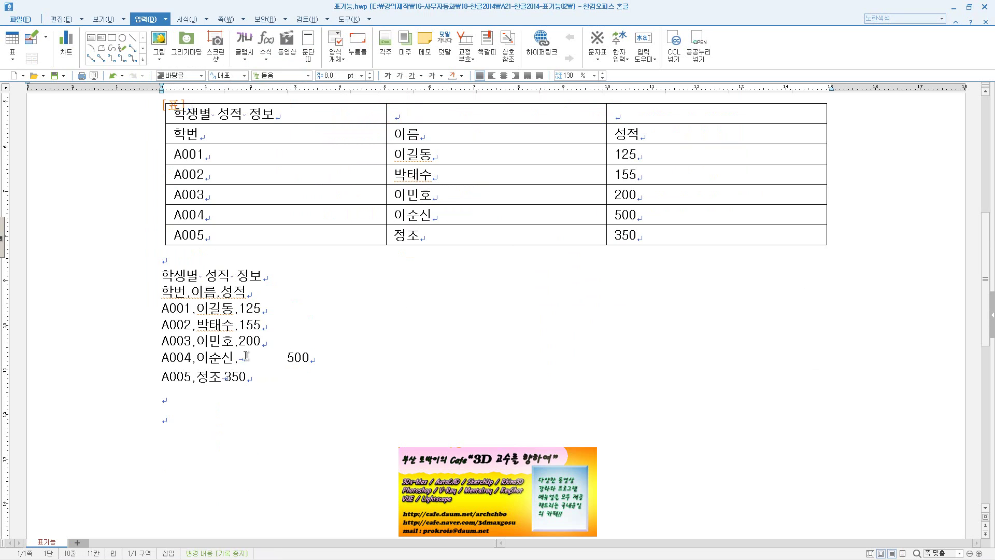
{"action": "type", "text": ","}
{"action": "left_click_drag", "start_coordinate": [252, 381], "coordinate": [162, 273]}
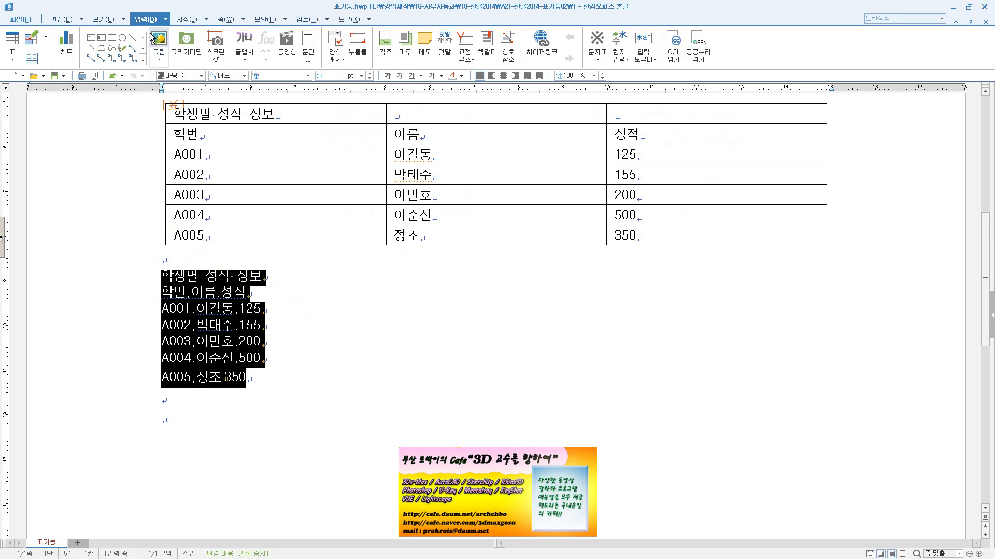
{"action": "left_click", "coordinate": [166, 19]}
{"action": "mouse_move", "coordinate": [177, 30]}
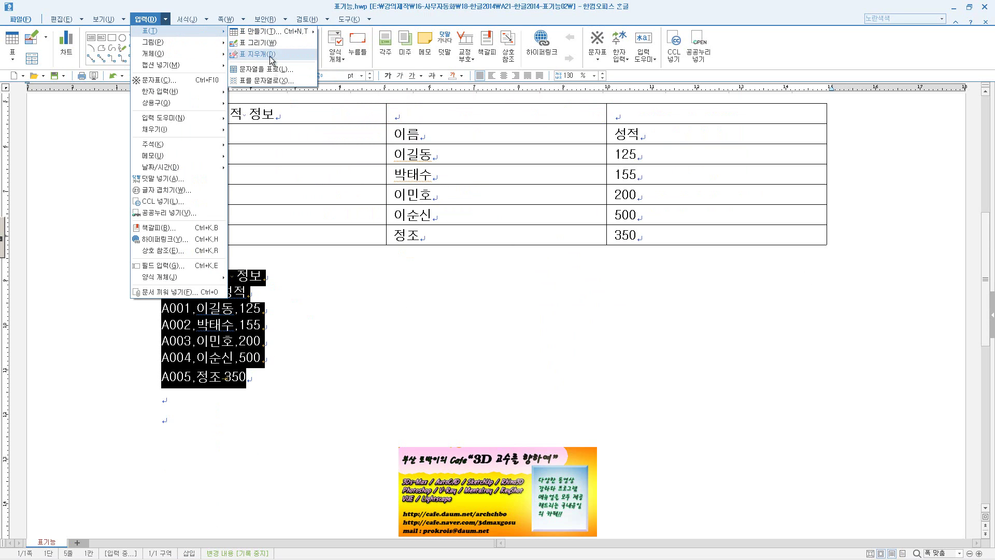
Step: Convert the comma-separated list into a table using 쉼표 as the separator
{"action": "left_click", "coordinate": [265, 69]}
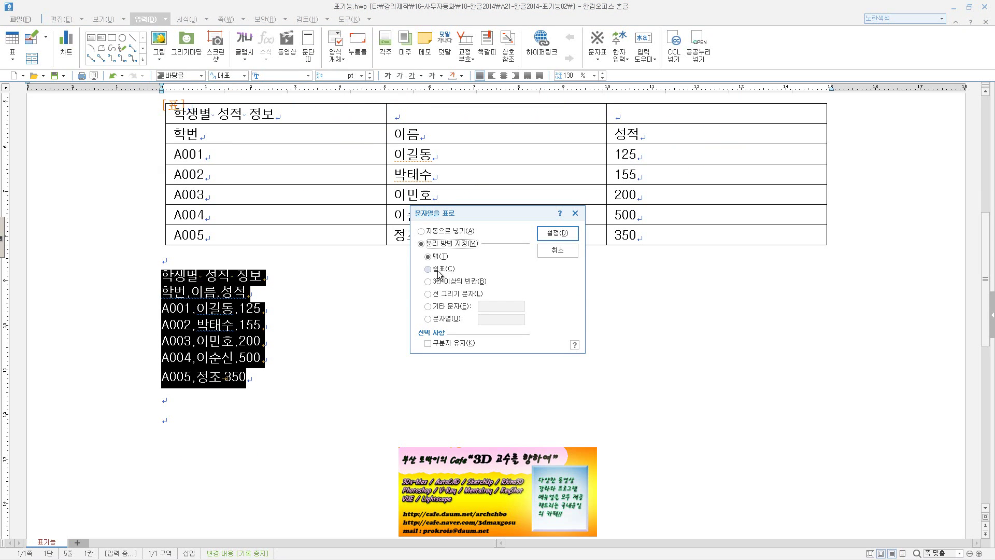
{"action": "left_click", "coordinate": [438, 269]}
{"action": "left_click", "coordinate": [558, 233]}
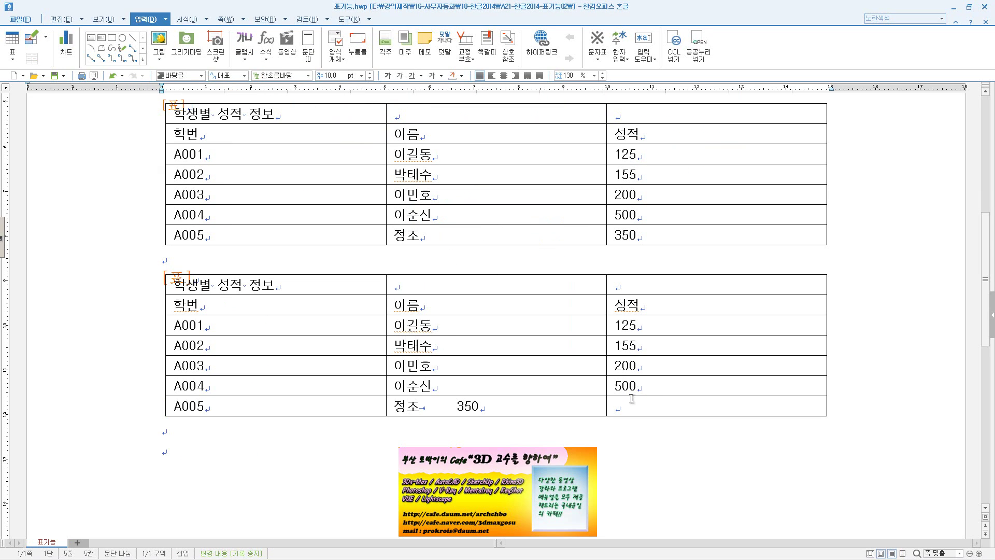
Step: Delete the stray 350 from the A005 row's name cell and move to its score cell
{"action": "left_click", "coordinate": [504, 406]}
{"action": "double_click", "coordinate": [468, 406]}
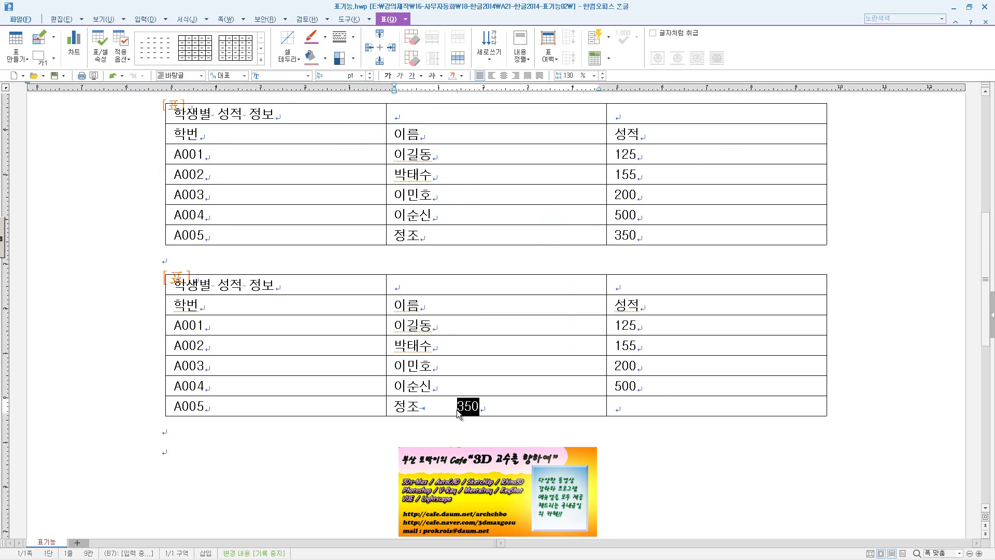
{"action": "key", "text": "Delete"}
{"action": "left_click", "coordinate": [639, 402]}
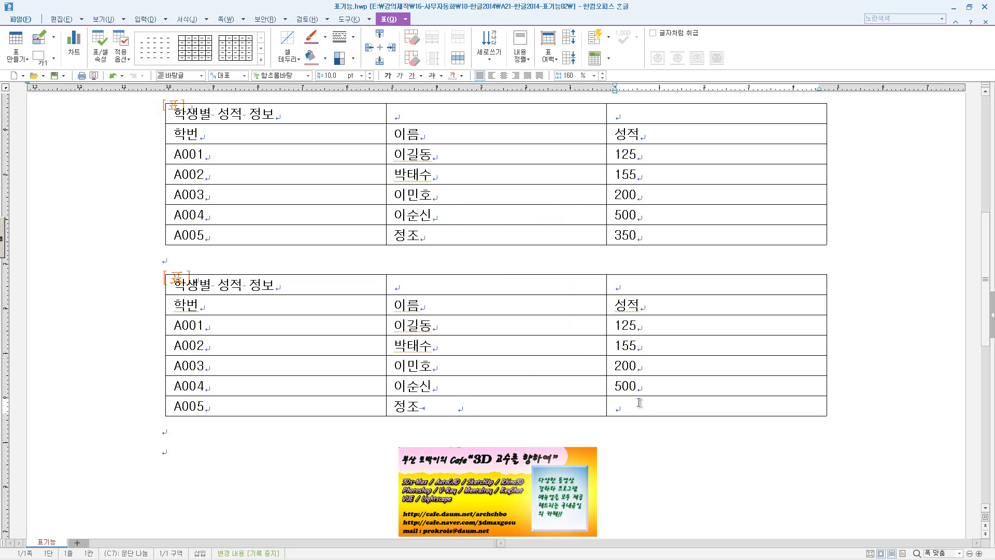
Step: Enter 350 as the A005 score, then turn the first grade table back into tab-separated text
{"action": "type", "text": "350"}
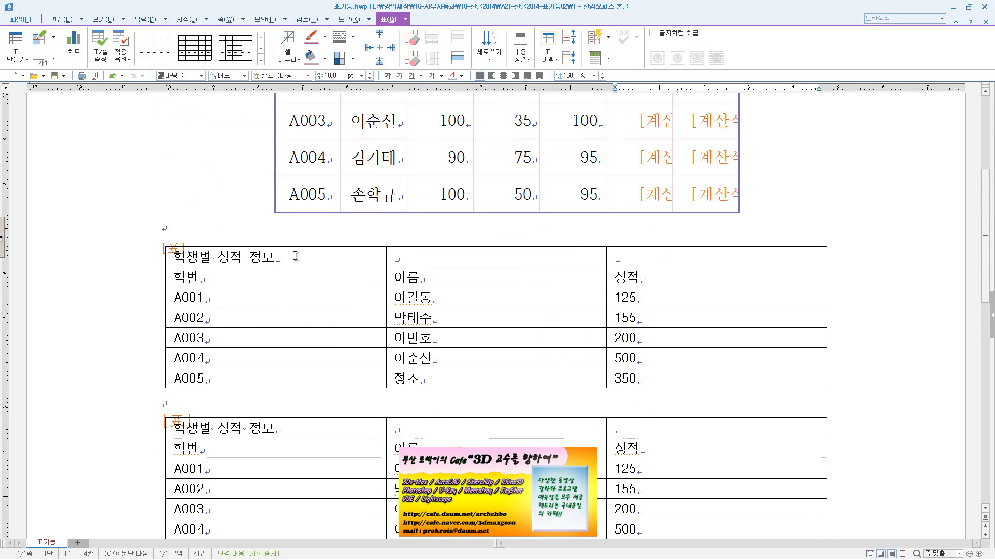
{"action": "scroll", "coordinate": [297, 266], "scroll_direction": "up", "scroll_amount": 3}
{"action": "left_click", "coordinate": [267, 258]}
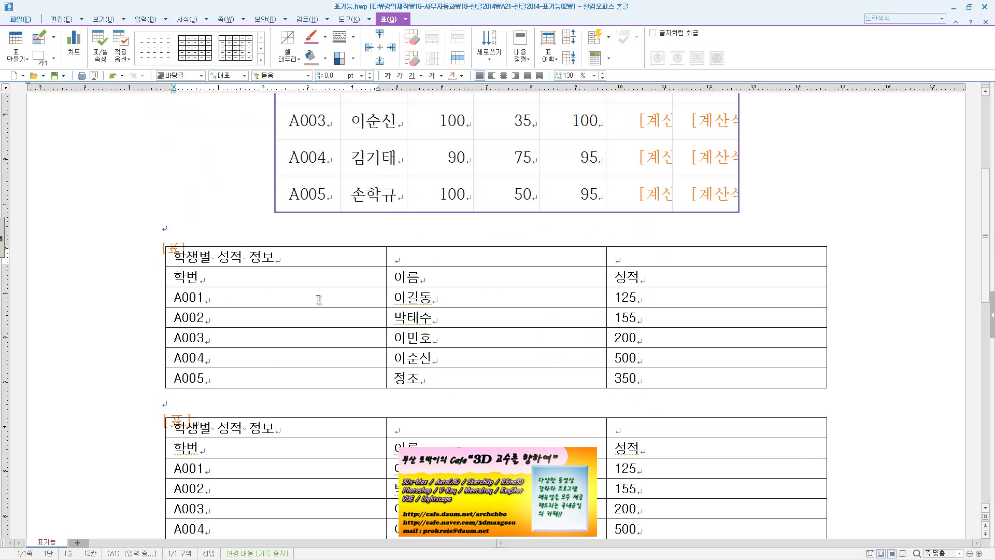
{"action": "left_click", "coordinate": [164, 20]}
{"action": "mouse_move", "coordinate": [179, 30]}
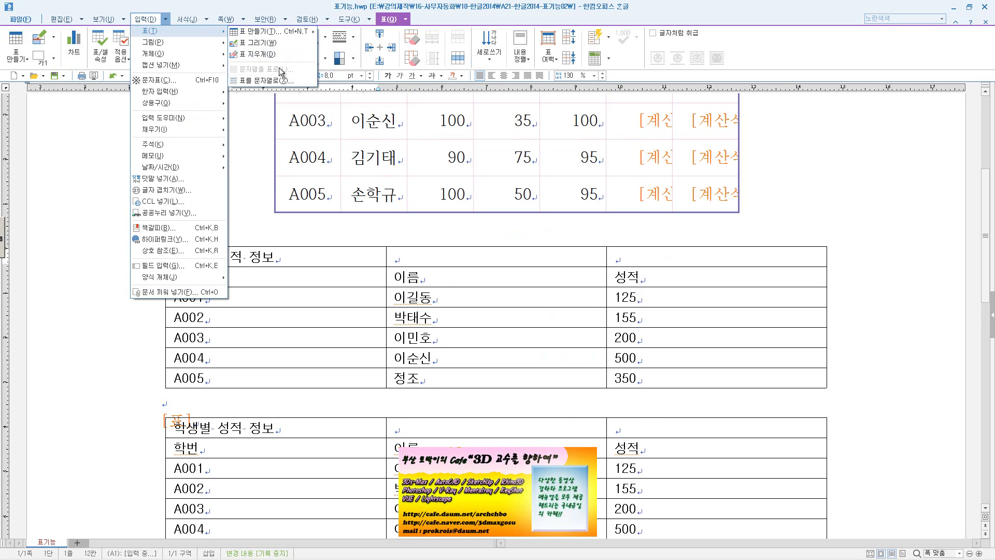
{"action": "left_click", "coordinate": [281, 82]}
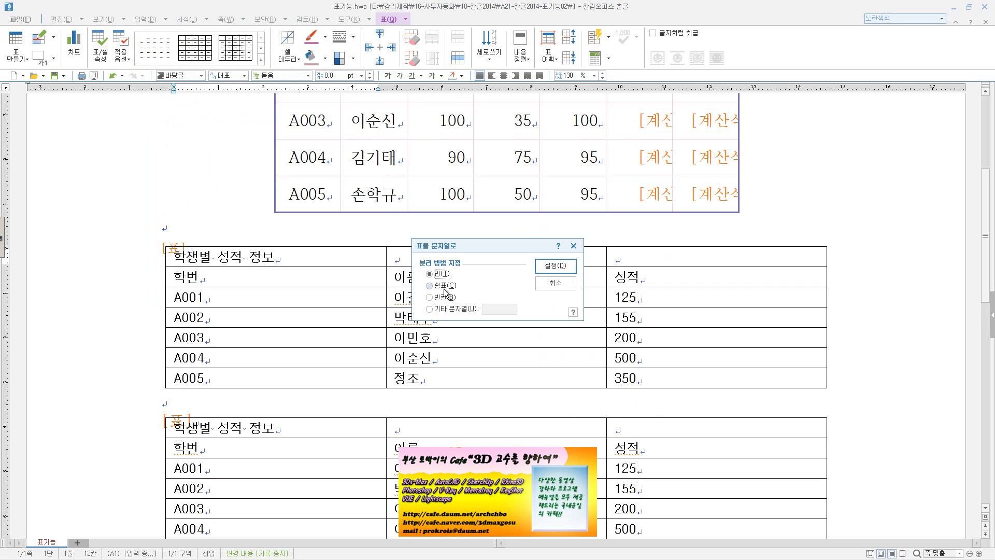
{"action": "left_click", "coordinate": [546, 264]}
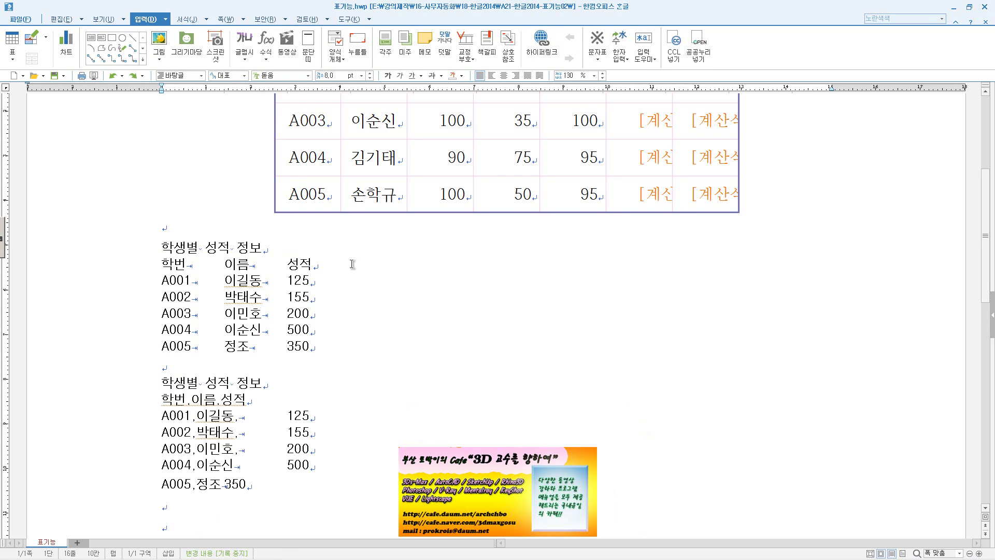
Step: Convert the tab-separated grade lines into a table
{"action": "mouse_move", "coordinate": [160, 247]}
{"action": "left_mouse_down"}
{"action": "mouse_move", "coordinate": [314, 329]}
{"action": "mouse_move", "coordinate": [310, 346]}
{"action": "left_mouse_up"}
{"action": "left_click", "coordinate": [165, 19]}
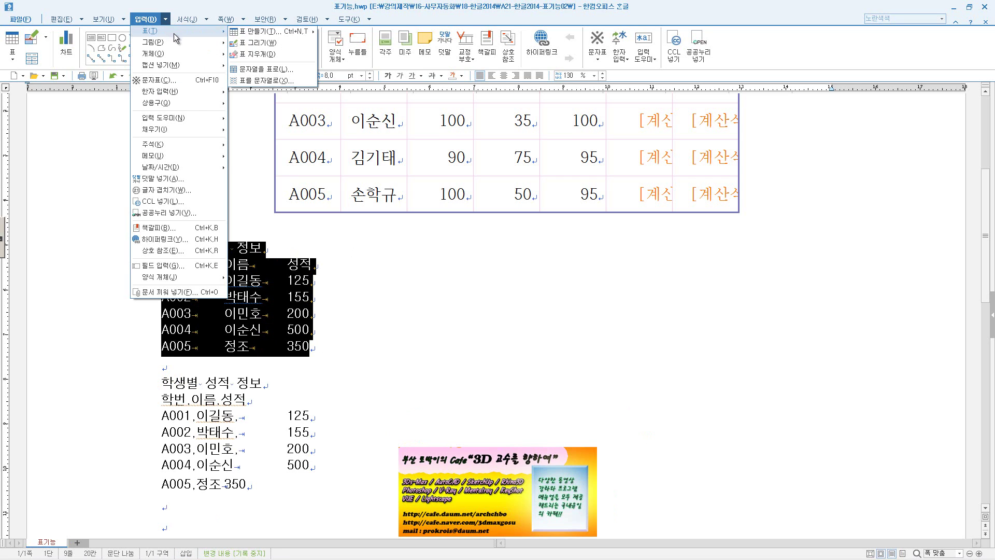
{"action": "left_click", "coordinate": [277, 77]}
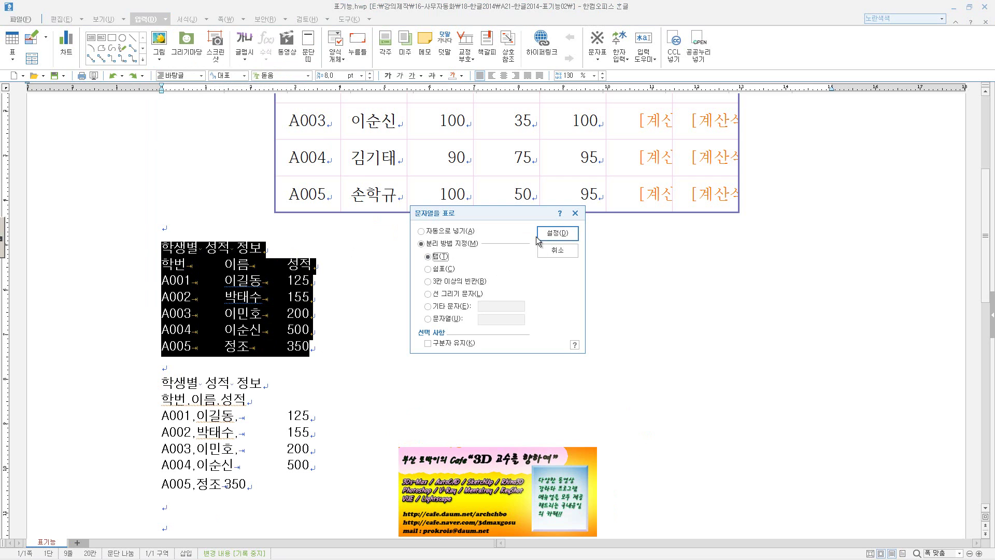
{"action": "left_click", "coordinate": [557, 233]}
Step: Turn that table back into text with commas as the column separator
{"action": "left_click", "coordinate": [310, 255]}
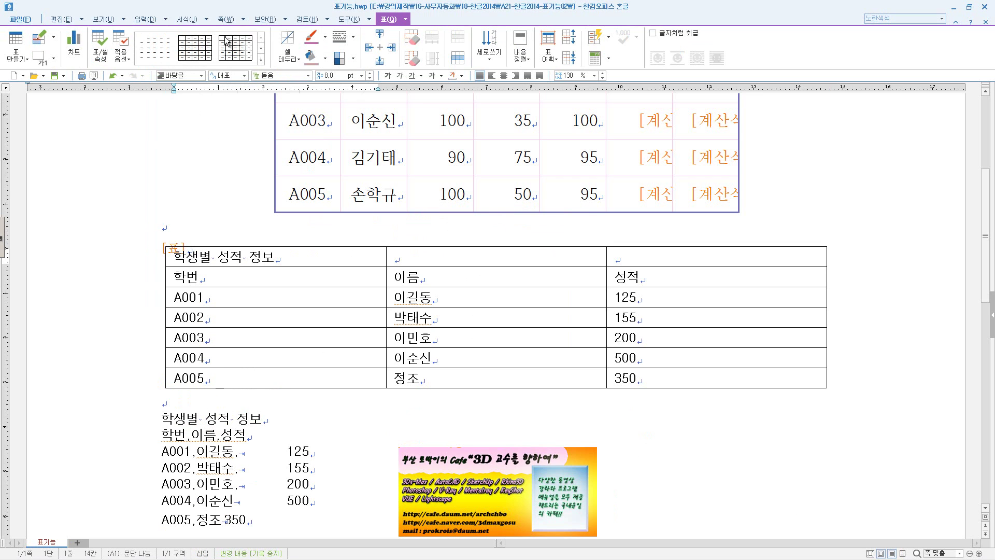
{"action": "left_click", "coordinate": [146, 19]}
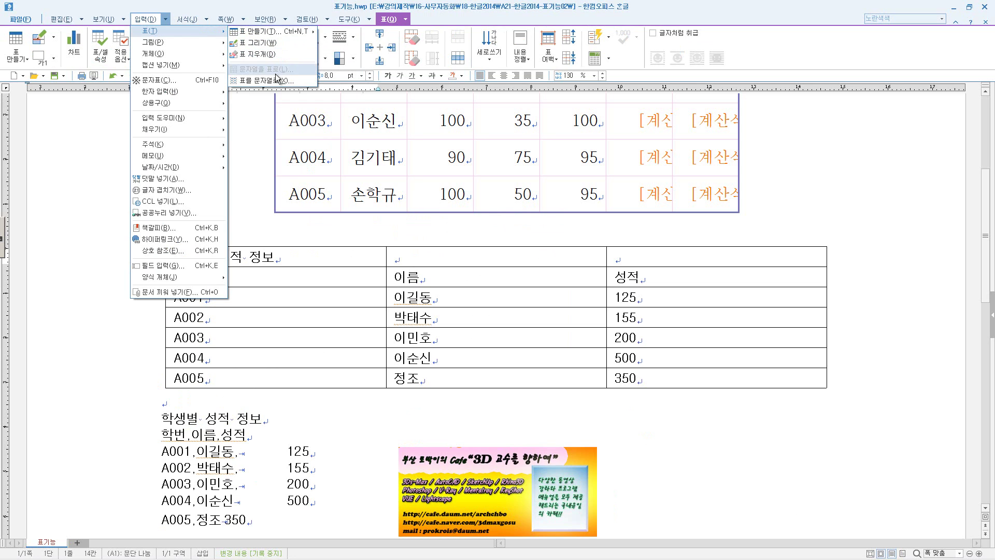
{"action": "left_click", "coordinate": [264, 81]}
{"action": "left_click", "coordinate": [444, 286]}
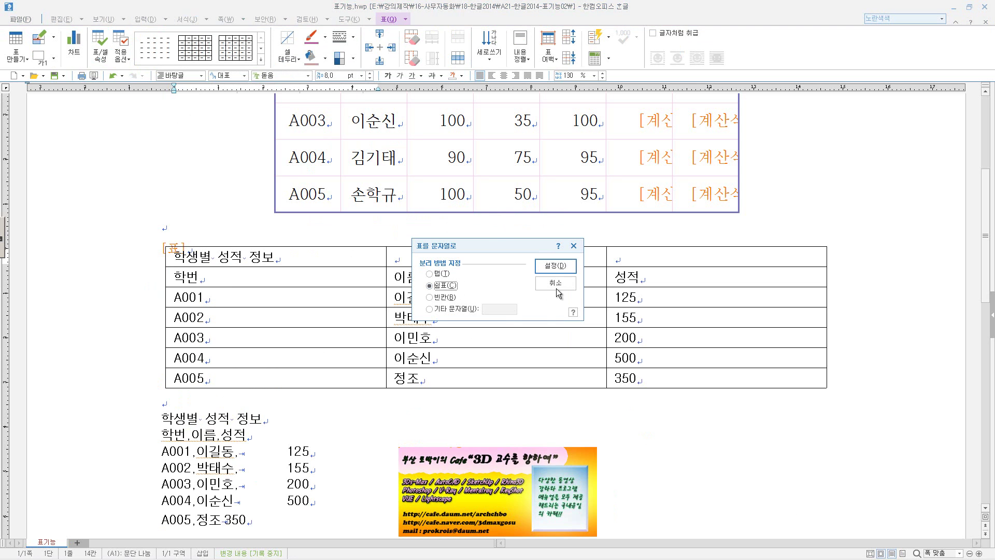
{"action": "left_click", "coordinate": [555, 265]}
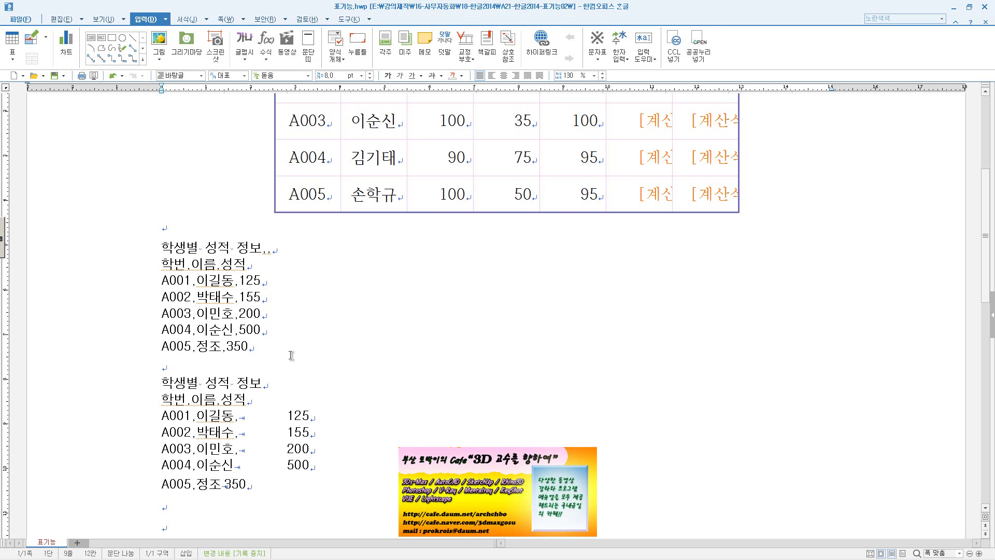
Step: Convert the score table to tab-separated text, then undo to restore the table
{"action": "scroll", "coordinate": [301, 341], "scroll_direction": "up", "scroll_amount": 3}
{"action": "left_click", "coordinate": [328, 192]}
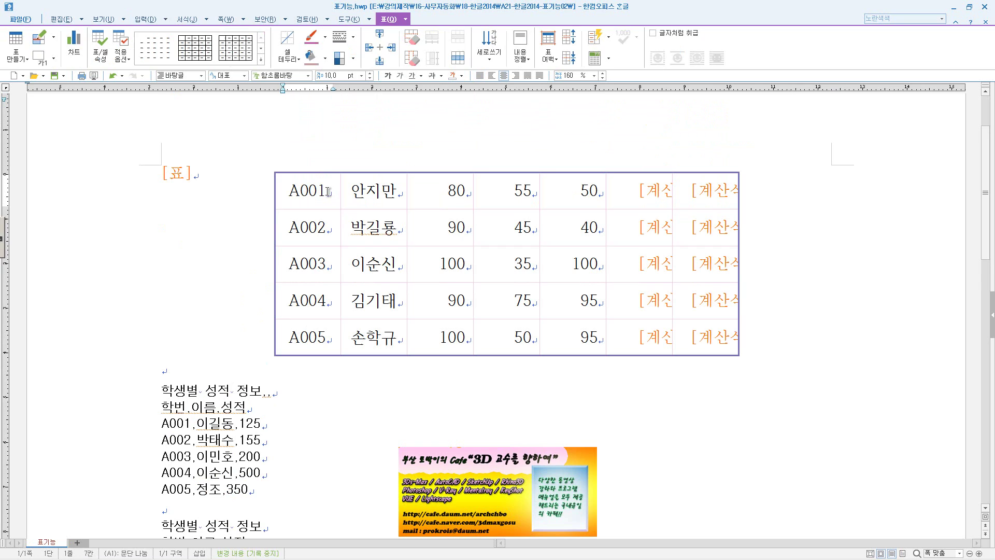
{"action": "left_click", "coordinate": [165, 20]}
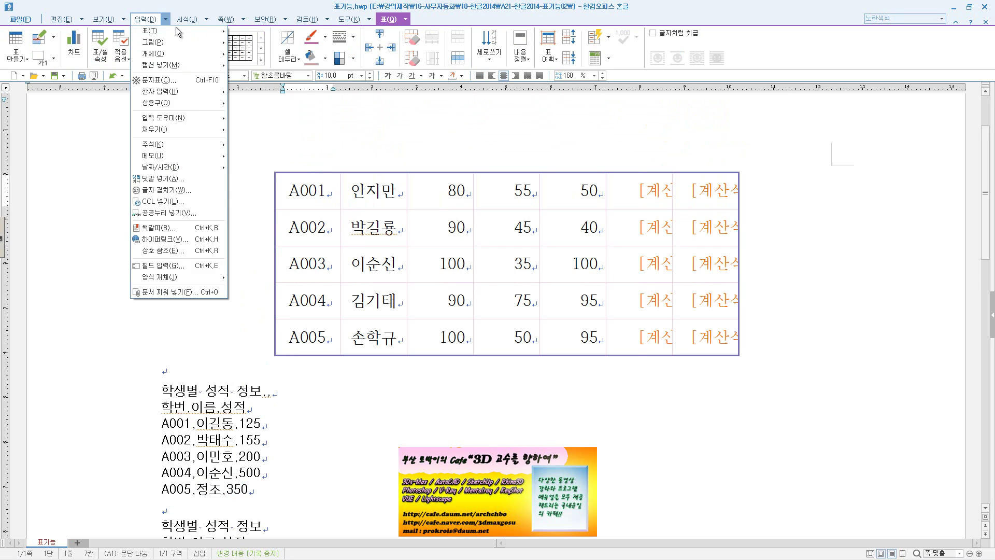
{"action": "left_click", "coordinate": [176, 27]}
{"action": "left_click", "coordinate": [613, 210]}
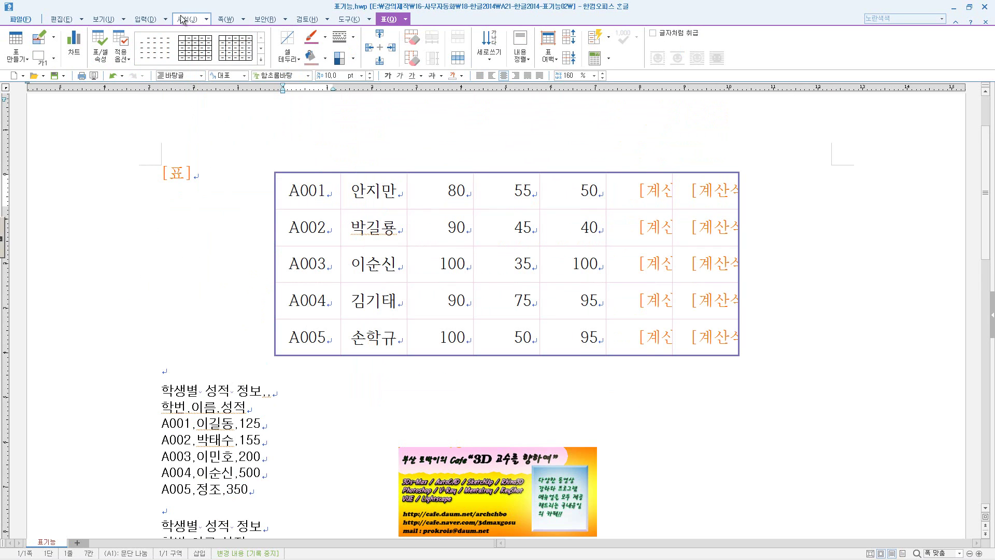
{"action": "left_click", "coordinate": [166, 20]}
{"action": "mouse_move", "coordinate": [174, 30]}
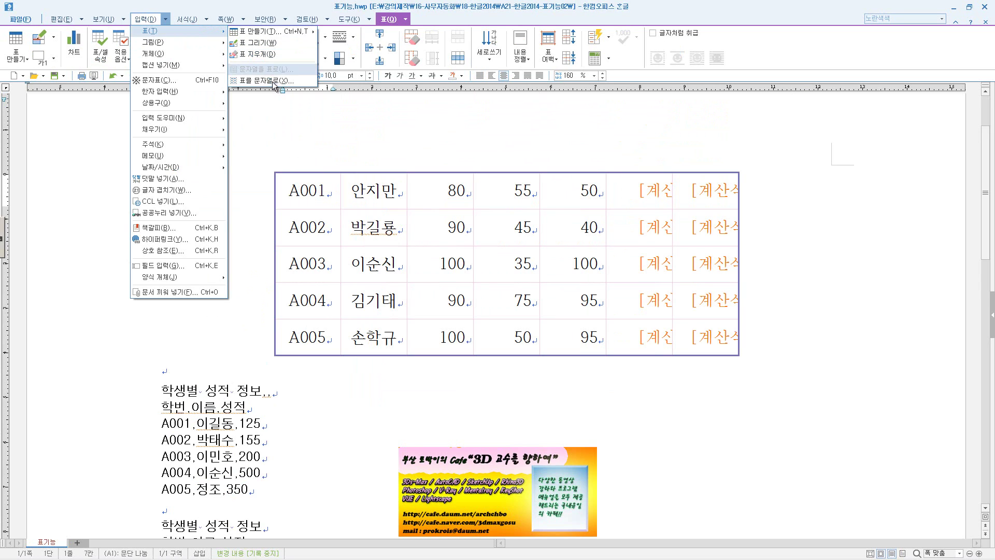
{"action": "left_click", "coordinate": [275, 85]}
{"action": "left_click", "coordinate": [429, 274]}
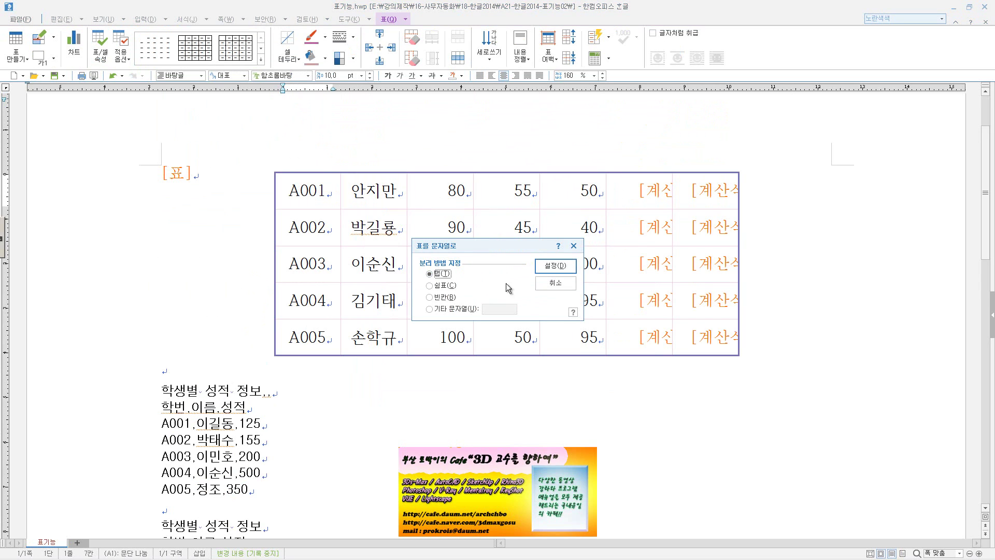
{"action": "left_click", "coordinate": [555, 266]}
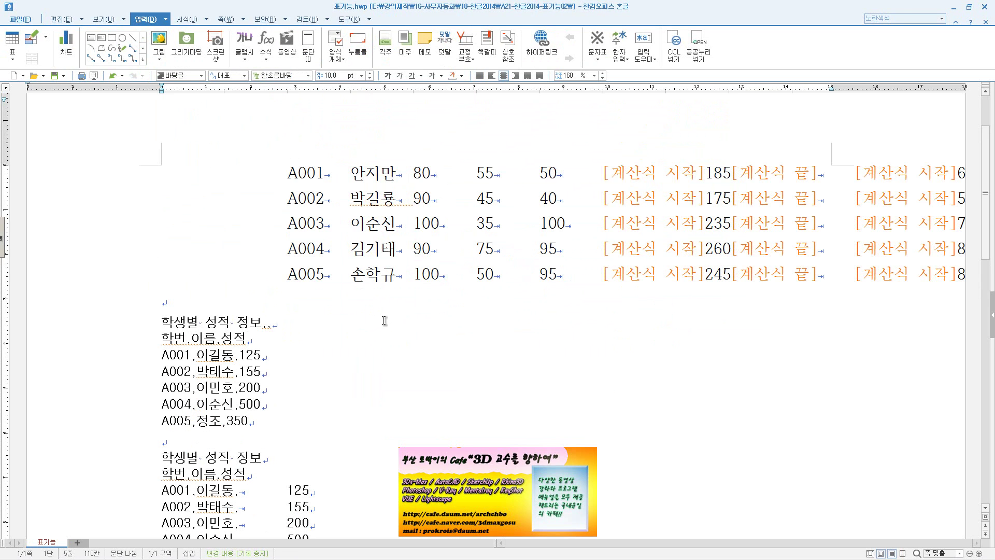
{"action": "key", "text": "ctrl+z"}
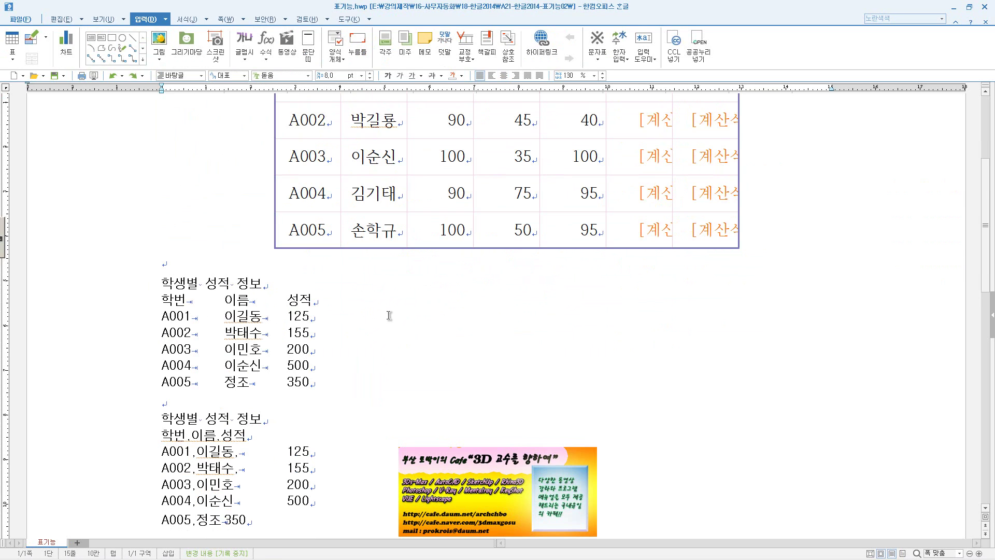
{"action": "key", "text": "ctrl+z"}
Step: Place the cursor in the grade table's first cell, A001, and bring up the table commands
{"action": "left_click", "coordinate": [492, 316]}
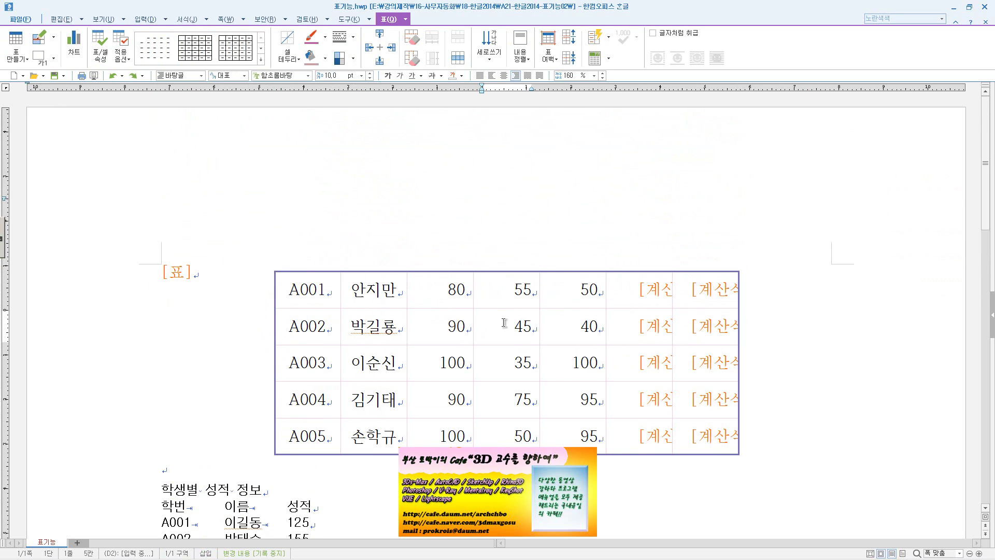
{"action": "scroll", "coordinate": [437, 298], "scroll_direction": "down", "scroll_amount": 2}
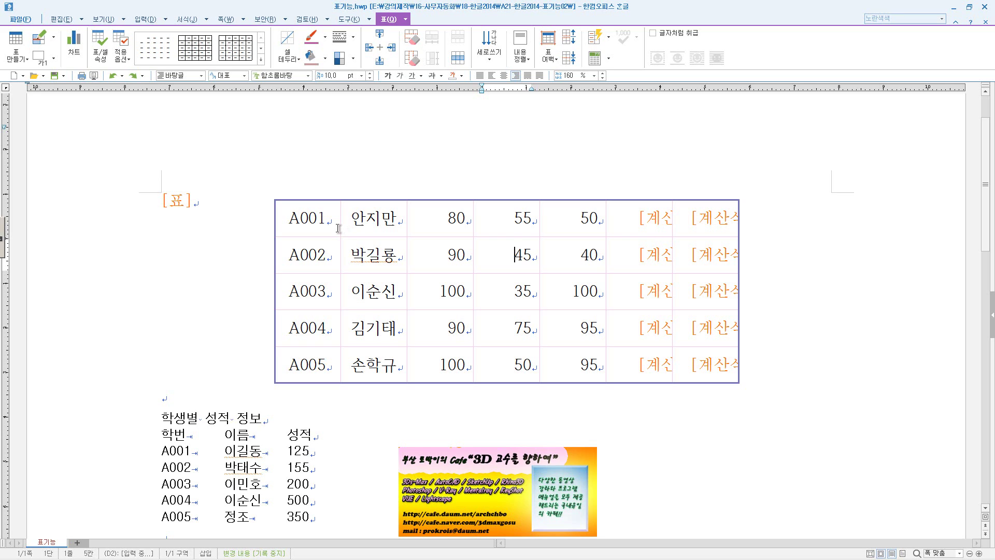
{"action": "left_click", "coordinate": [331, 221]}
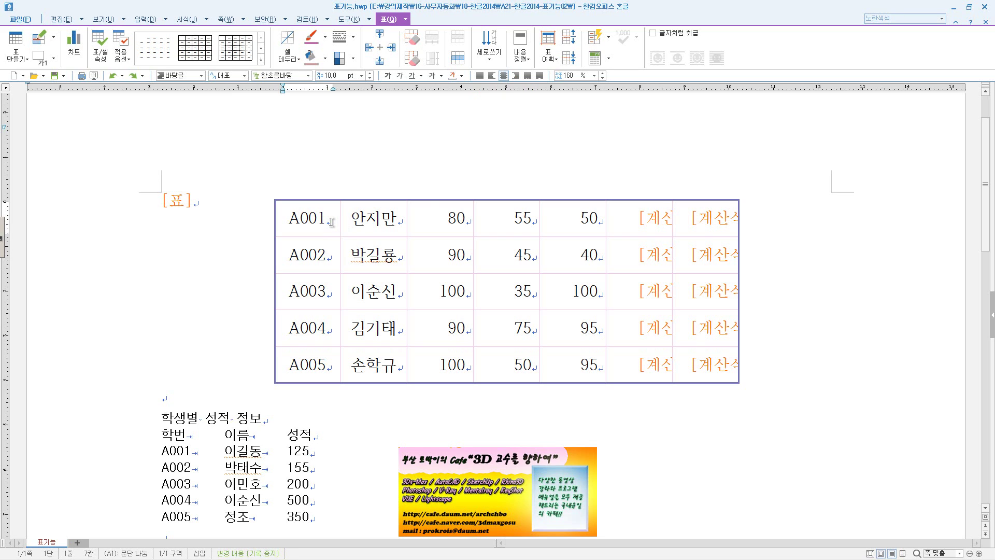
{"action": "left_click", "coordinate": [407, 19]}
{"action": "mouse_move", "coordinate": [418, 70]}
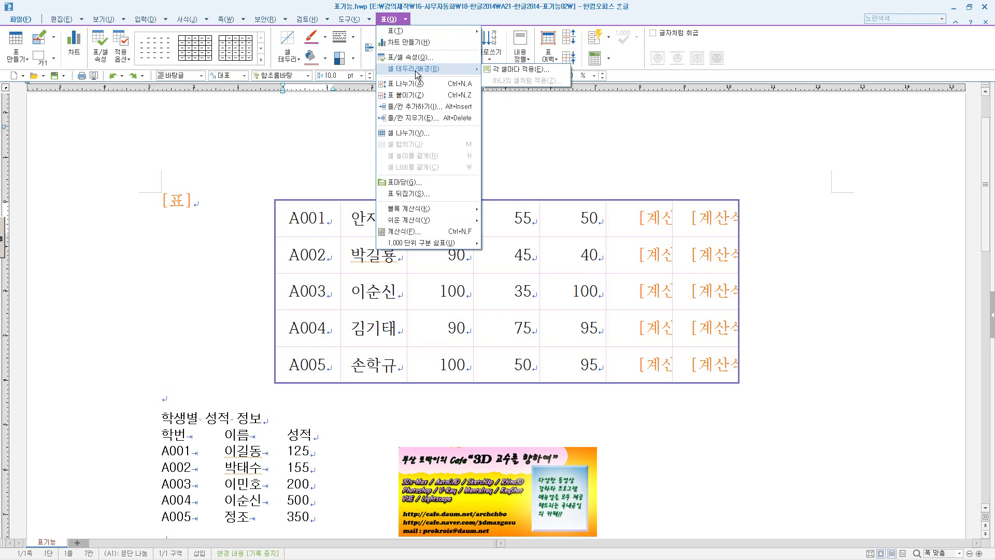
Step: Give cell A001 a background picture, 120066 from the Daylight folder, fitted to the cell size
{"action": "left_click", "coordinate": [517, 70]}
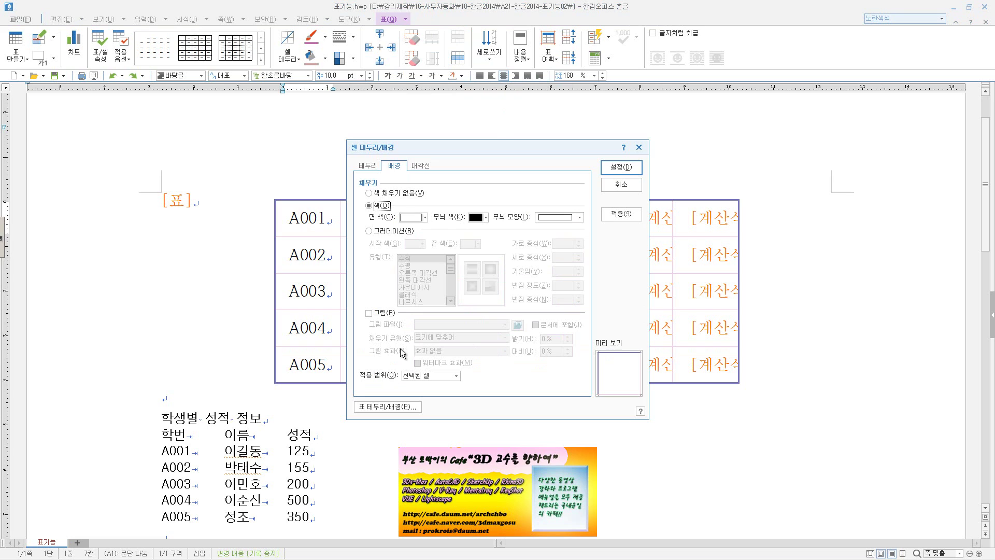
{"action": "left_click", "coordinate": [383, 313]}
{"action": "left_click", "coordinate": [517, 325]}
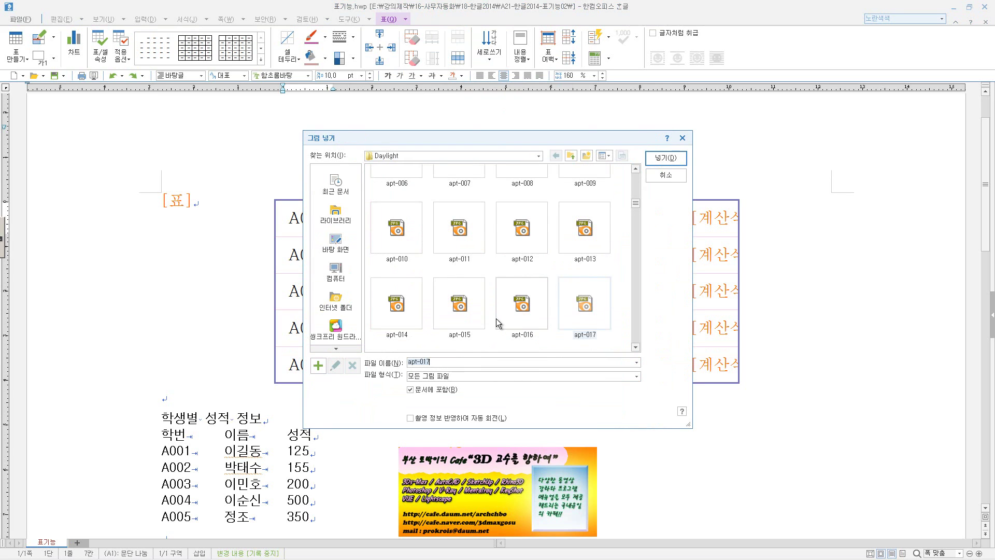
{"action": "left_click", "coordinate": [571, 155]}
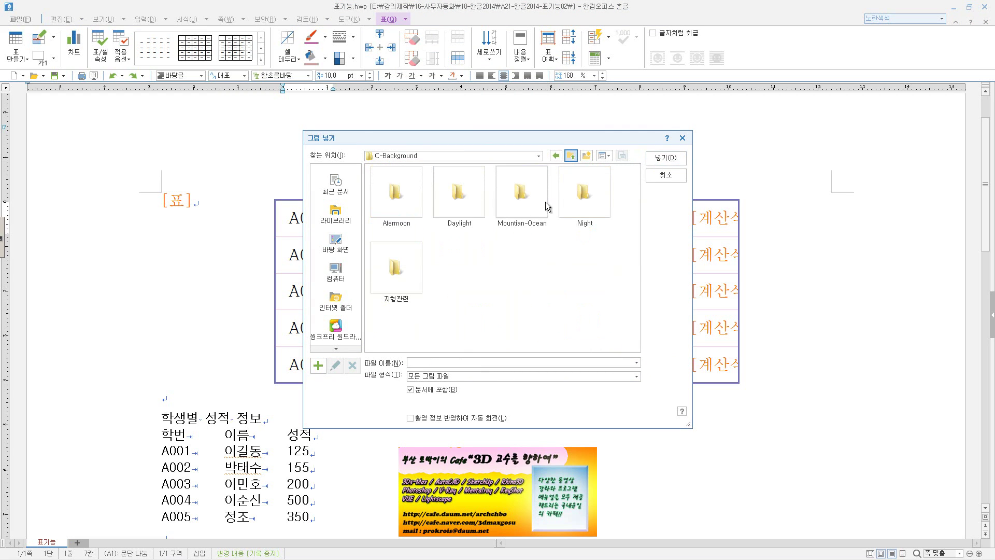
{"action": "double_click", "coordinate": [473, 206]}
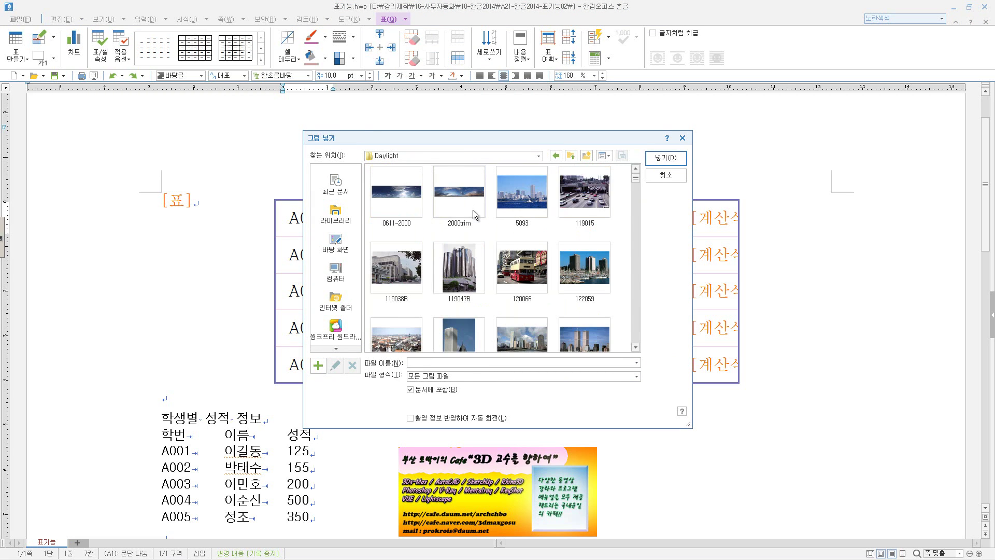
{"action": "left_click", "coordinate": [522, 267]}
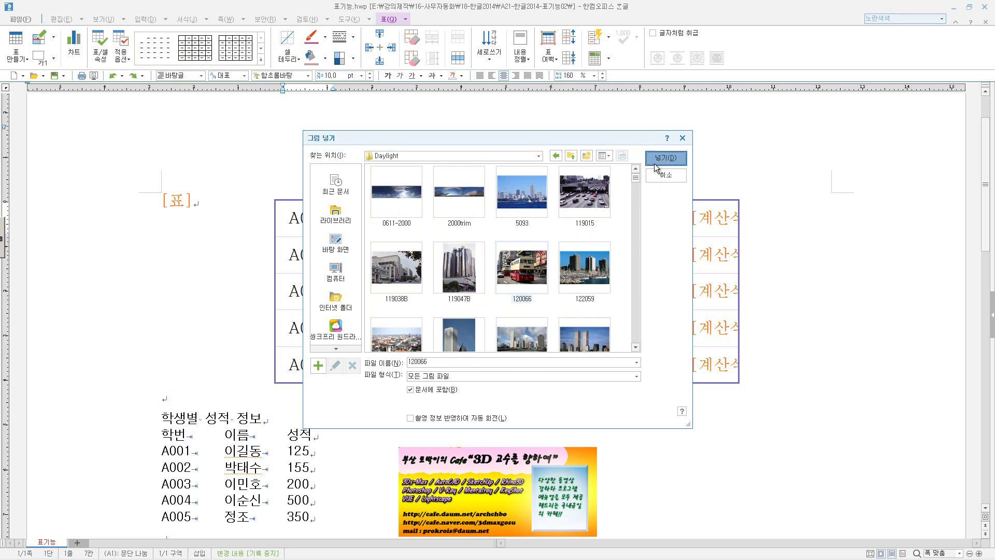
{"action": "left_click", "coordinate": [655, 164]}
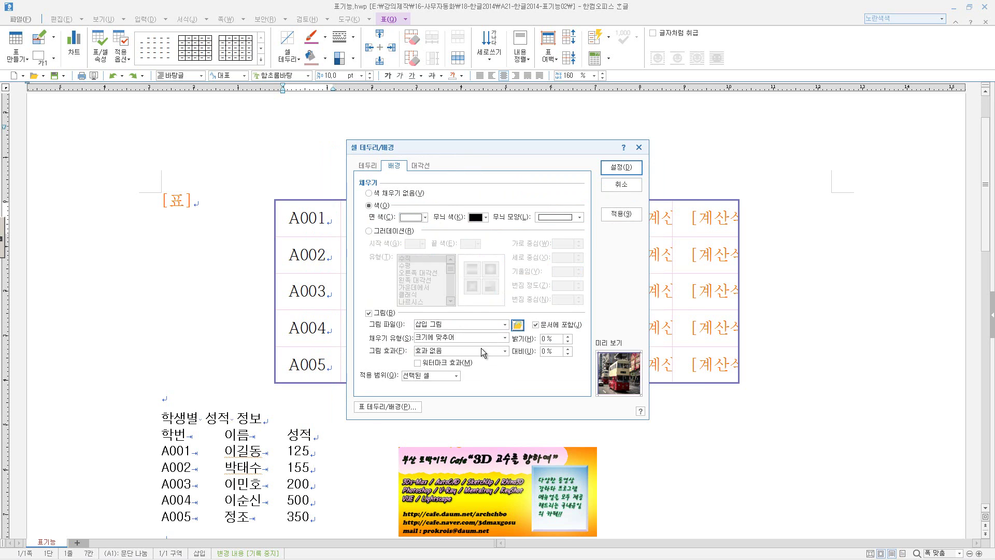
{"action": "left_click", "coordinate": [437, 340]}
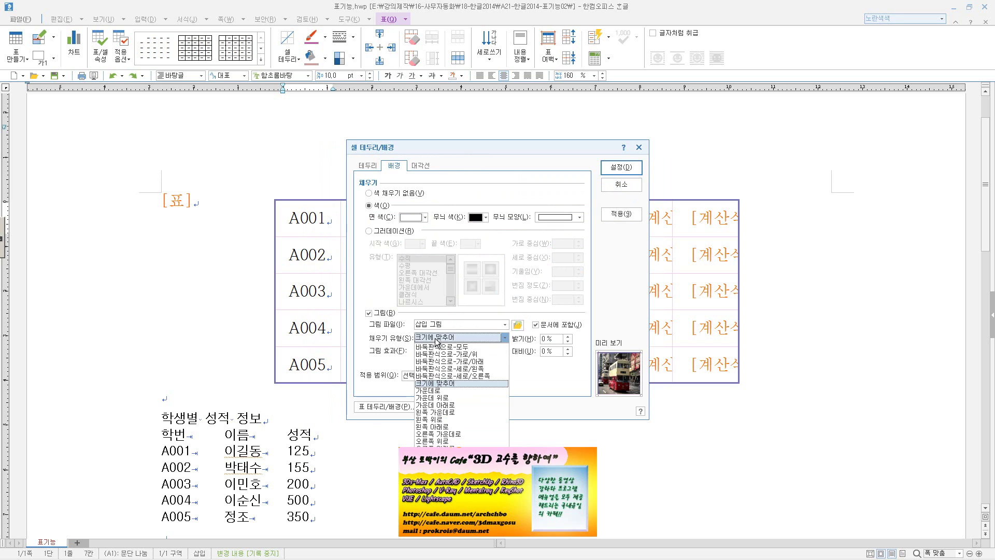
{"action": "left_click", "coordinate": [450, 384]}
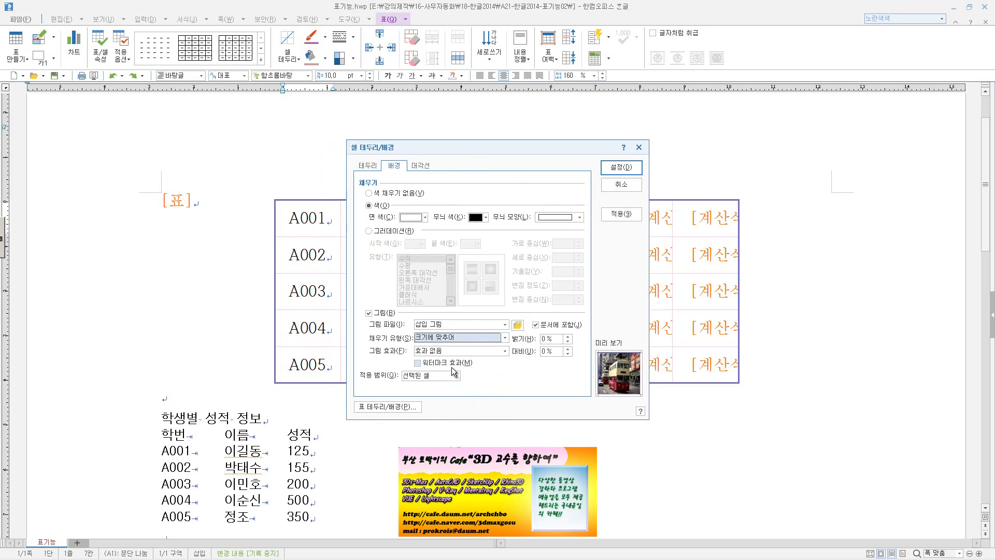
{"action": "left_click", "coordinate": [446, 350]}
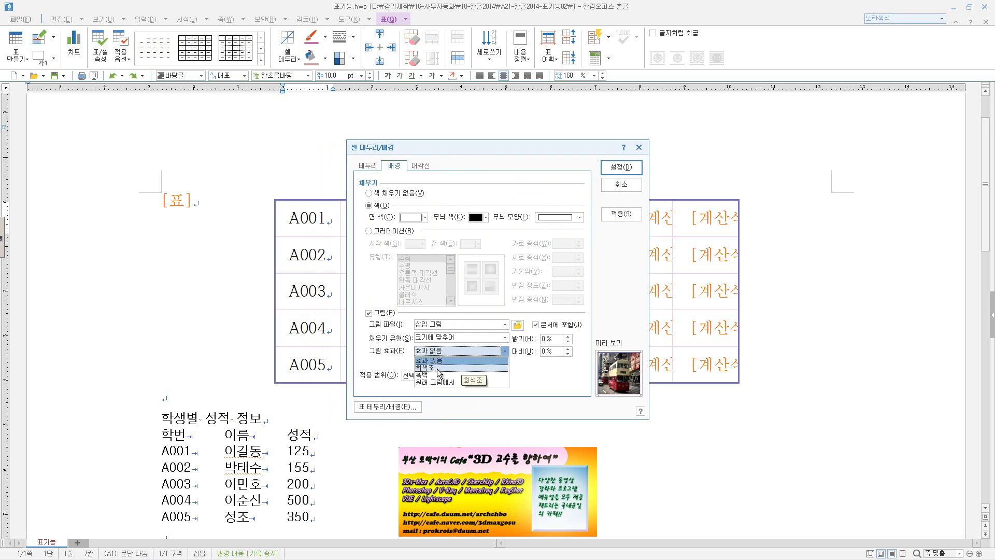
{"action": "left_click", "coordinate": [622, 167]}
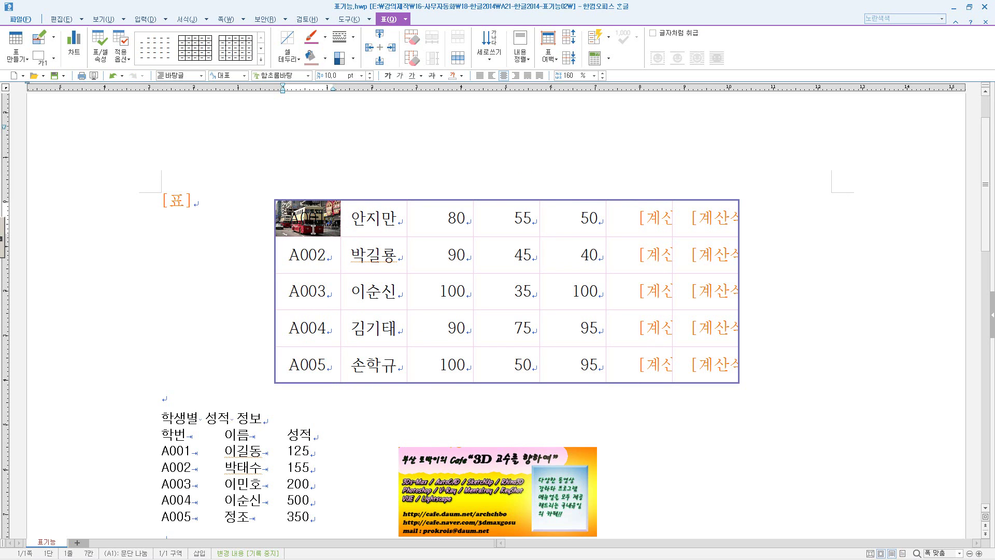
Step: Select every cell of the grade table and turn on a picture fill treating them as one cell
{"action": "left_click_drag", "start_coordinate": [316, 229], "coordinate": [705, 364]}
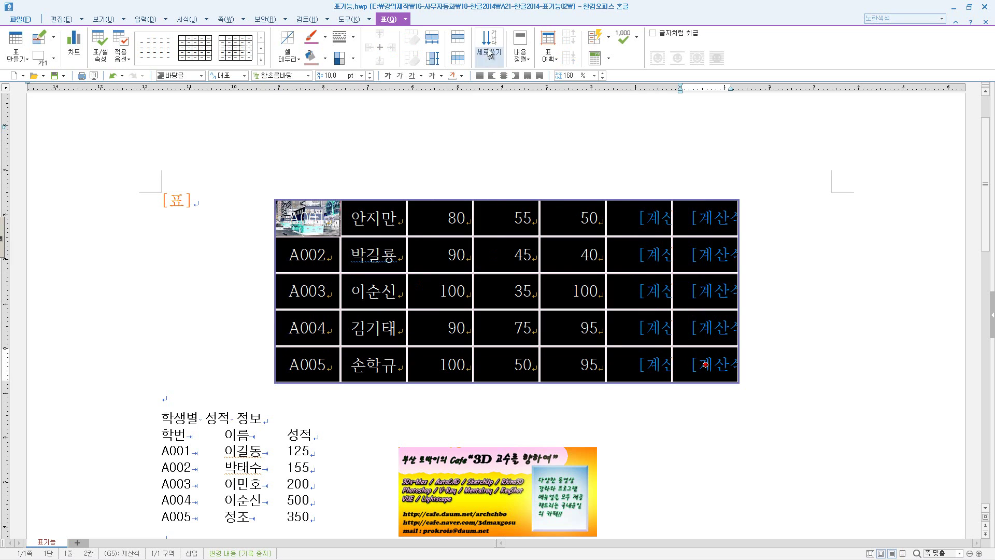
{"action": "left_click", "coordinate": [404, 19]}
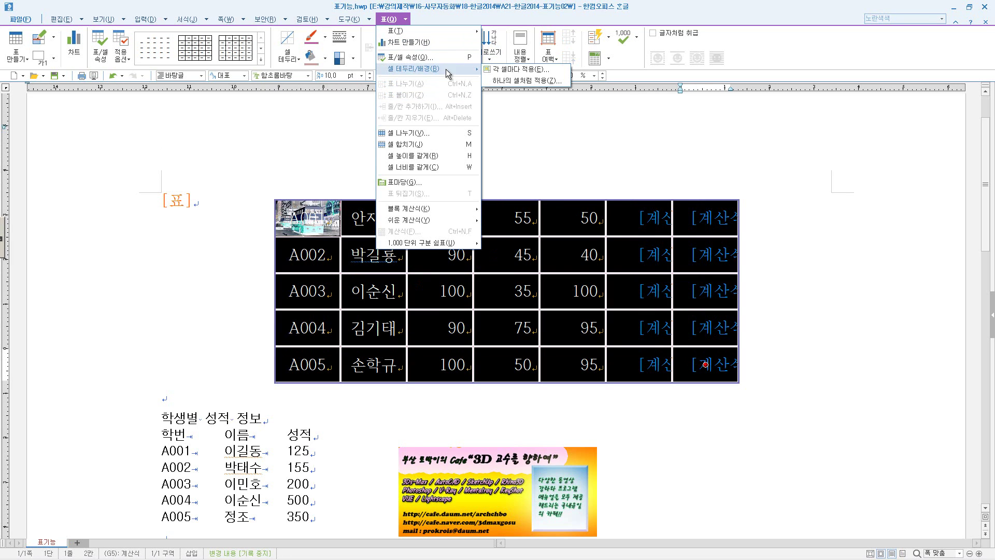
{"action": "mouse_move", "coordinate": [424, 69]}
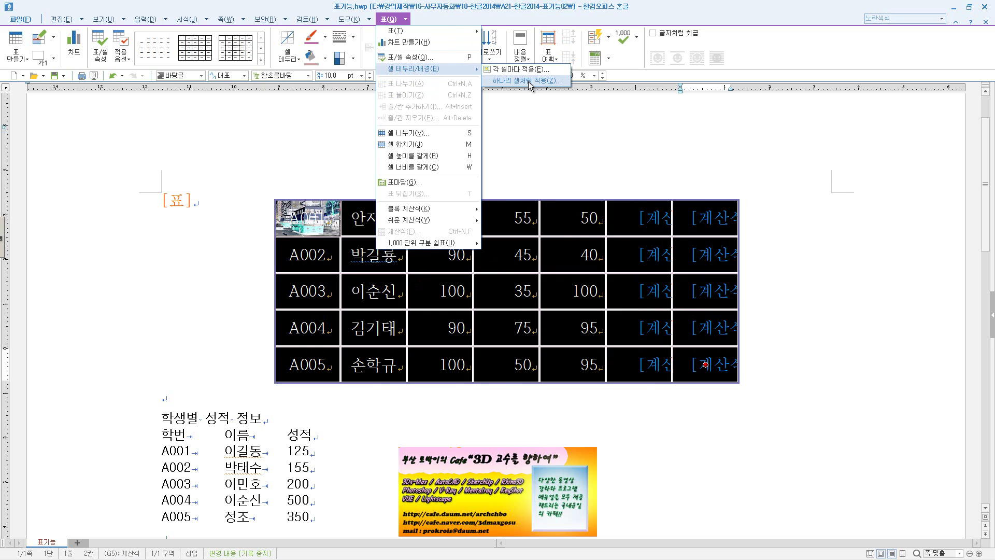
{"action": "left_click", "coordinate": [527, 81]}
{"action": "left_click_drag", "start_coordinate": [469, 148], "coordinate": [739, 69]}
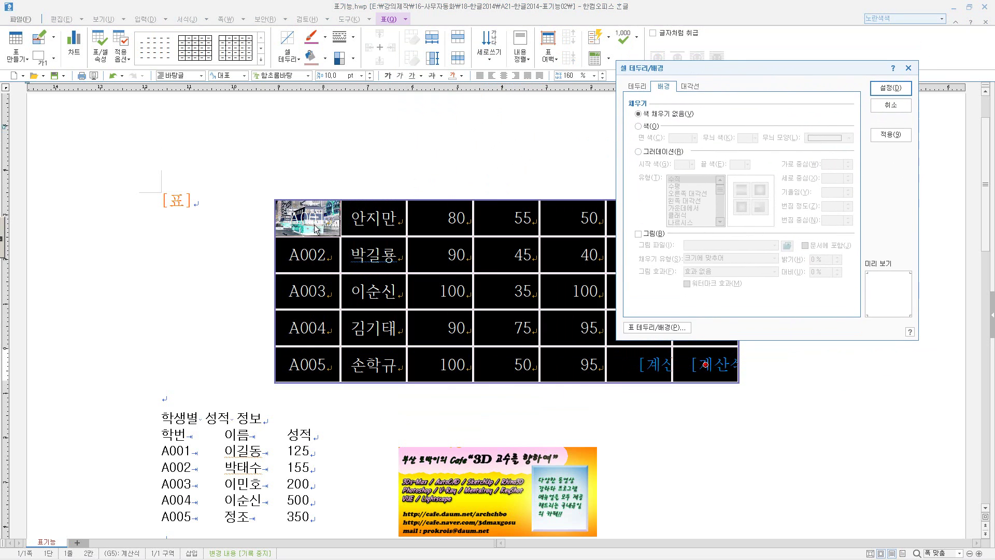
{"action": "left_click", "coordinate": [638, 233]}
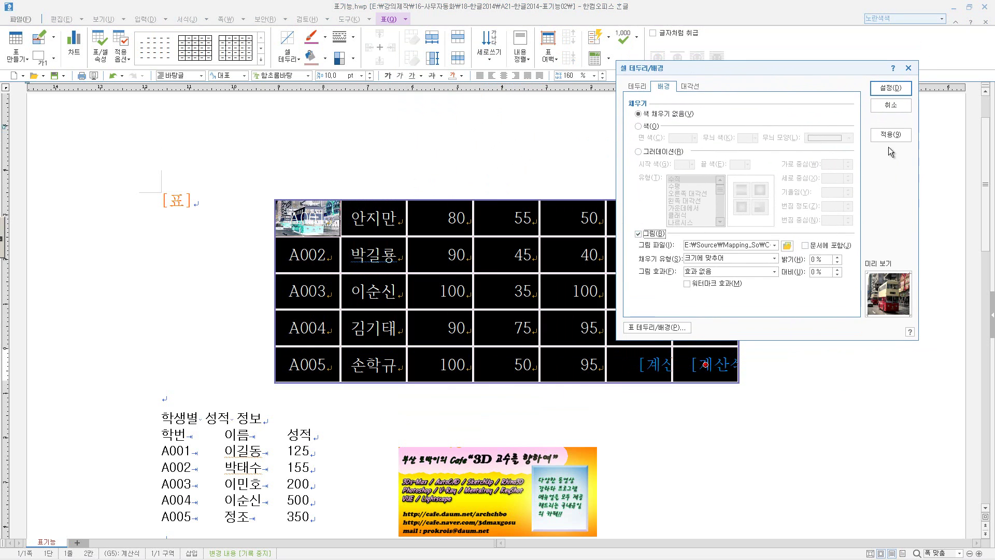
{"action": "left_click", "coordinate": [902, 91]}
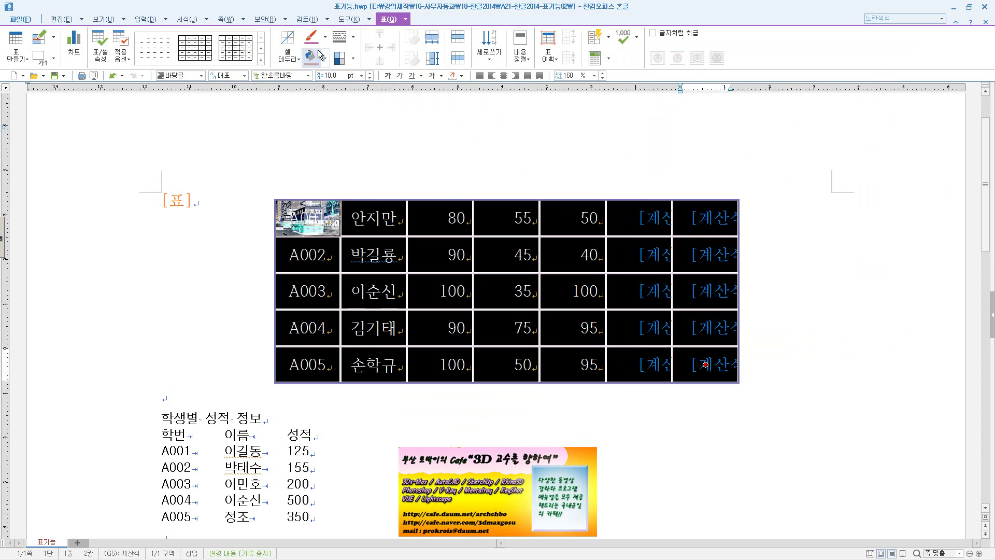
Step: Reopen the cell border and background settings, check picture effects, and close without changes
{"action": "left_click", "coordinate": [406, 20]}
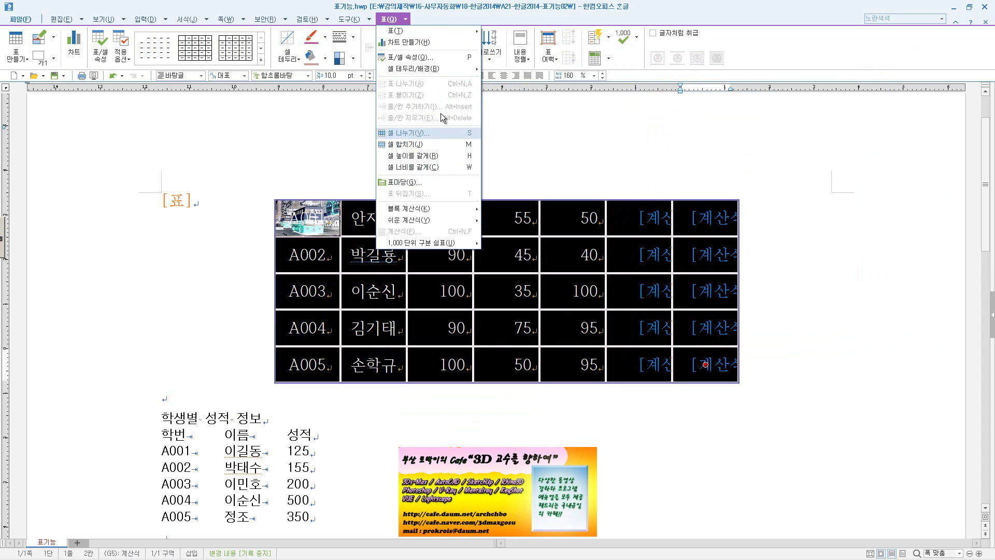
{"action": "mouse_move", "coordinate": [414, 68]}
{"action": "left_click", "coordinate": [529, 80]}
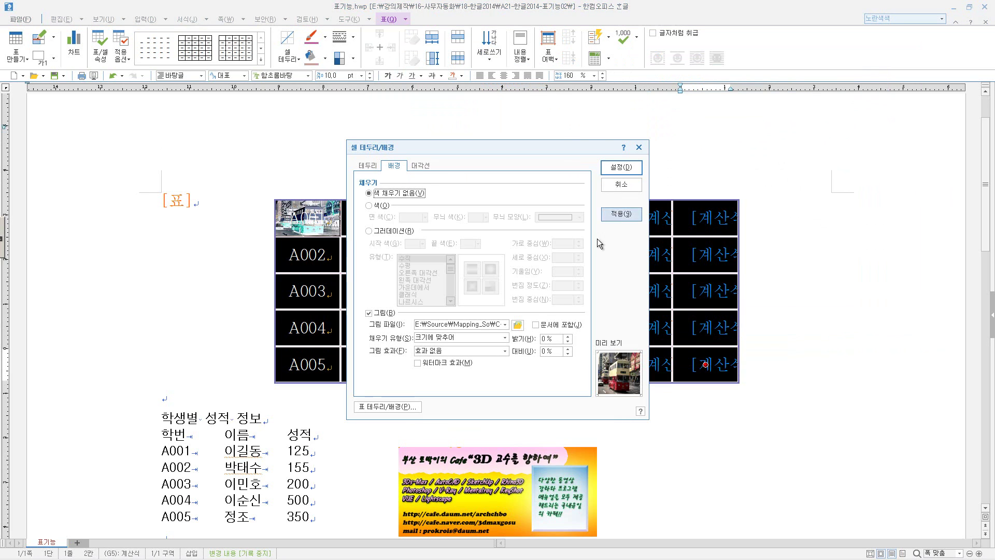
{"action": "left_click", "coordinate": [494, 354]}
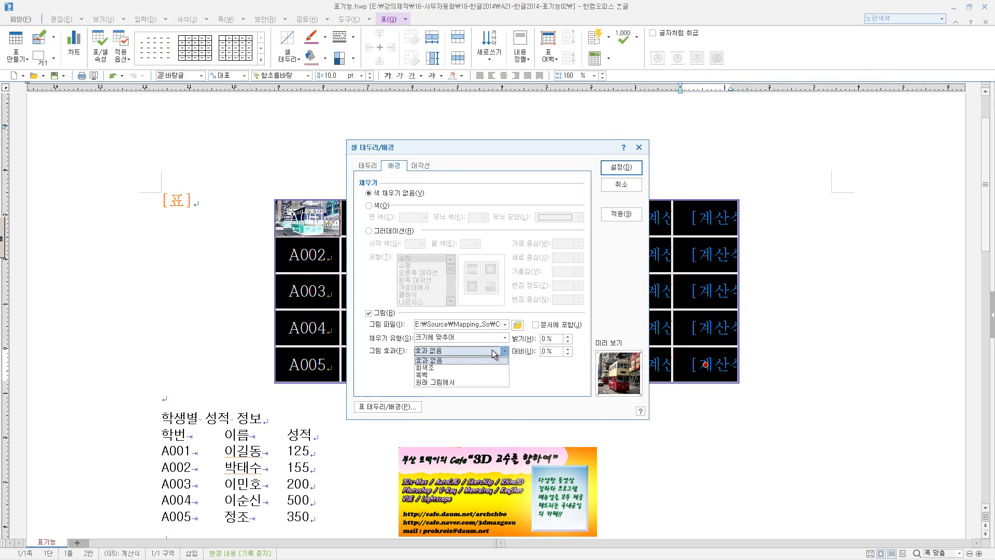
{"action": "left_click", "coordinate": [494, 354]}
{"action": "left_click", "coordinate": [622, 167]}
{"action": "left_click", "coordinate": [624, 169]}
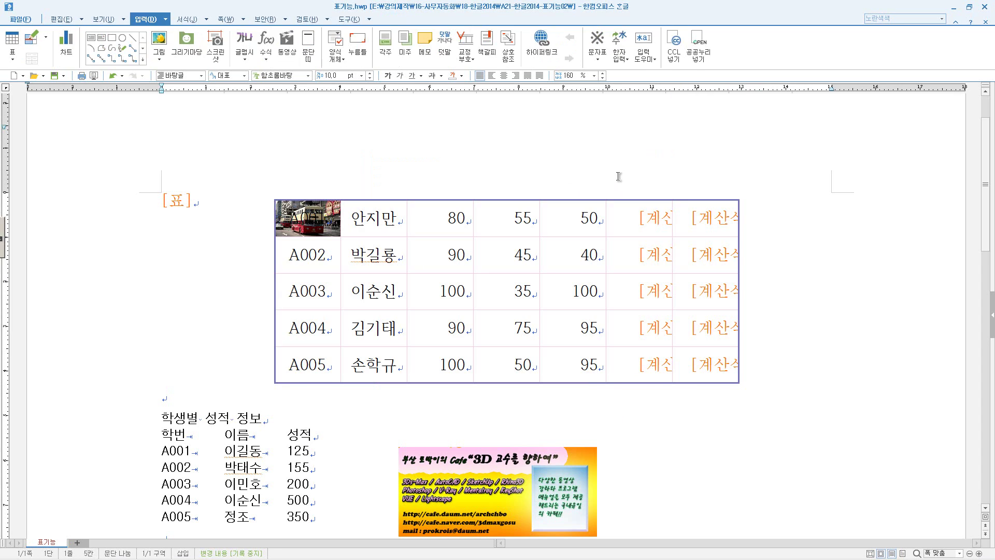
{"action": "scroll", "coordinate": [331, 295], "scroll_direction": "down", "scroll_amount": 2}
{"action": "scroll", "coordinate": [332, 294], "scroll_direction": "up", "scroll_amount": 4}
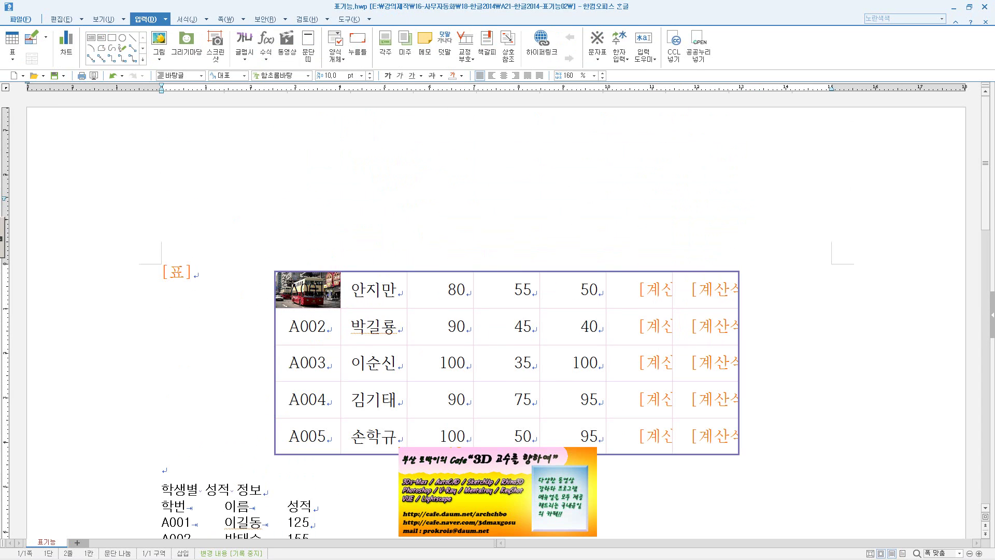
{"action": "left_click", "coordinate": [378, 290]}
{"action": "left_click", "coordinate": [340, 171]}
{"action": "left_click", "coordinate": [21, 20]}
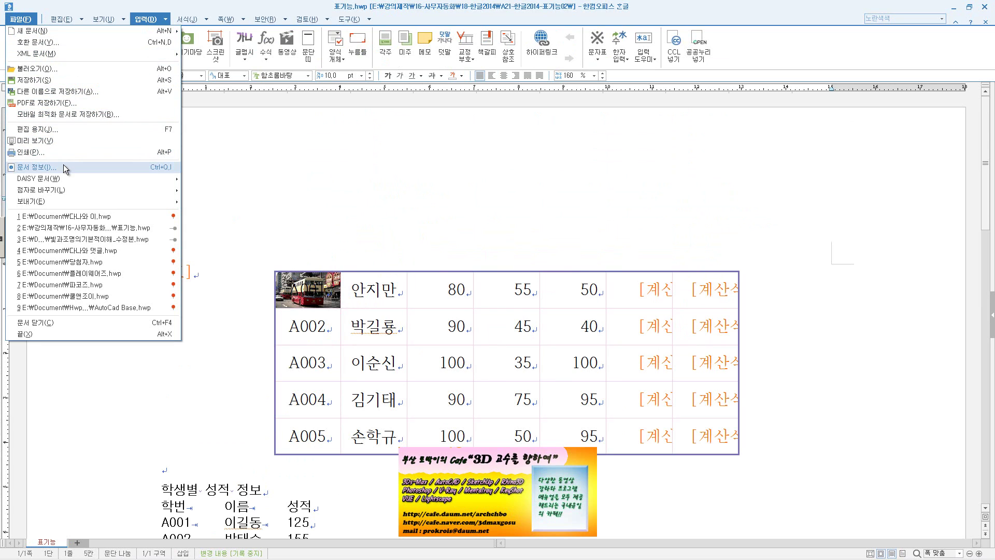
{"action": "left_click", "coordinate": [72, 141]}
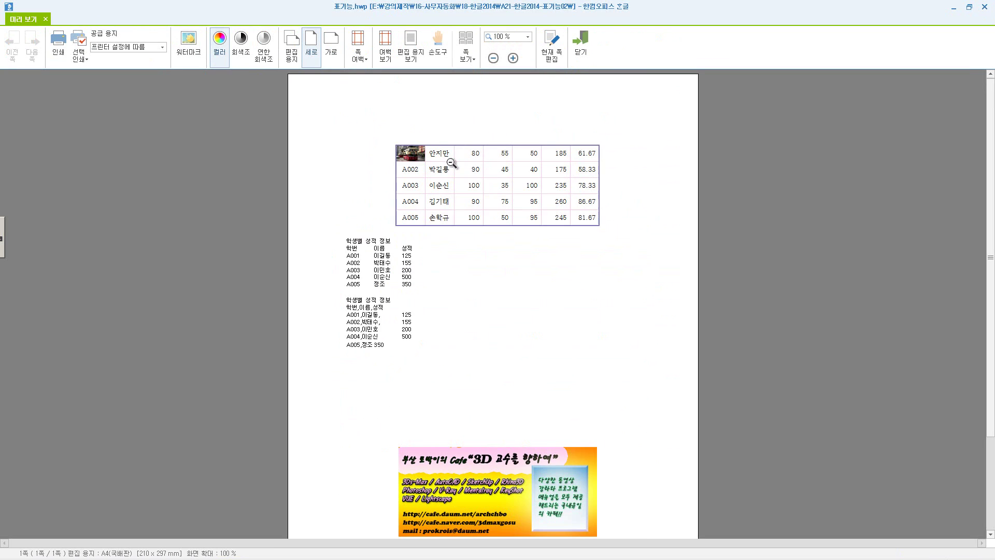
{"action": "left_click", "coordinate": [582, 48]}
{"action": "left_click", "coordinate": [644, 302]}
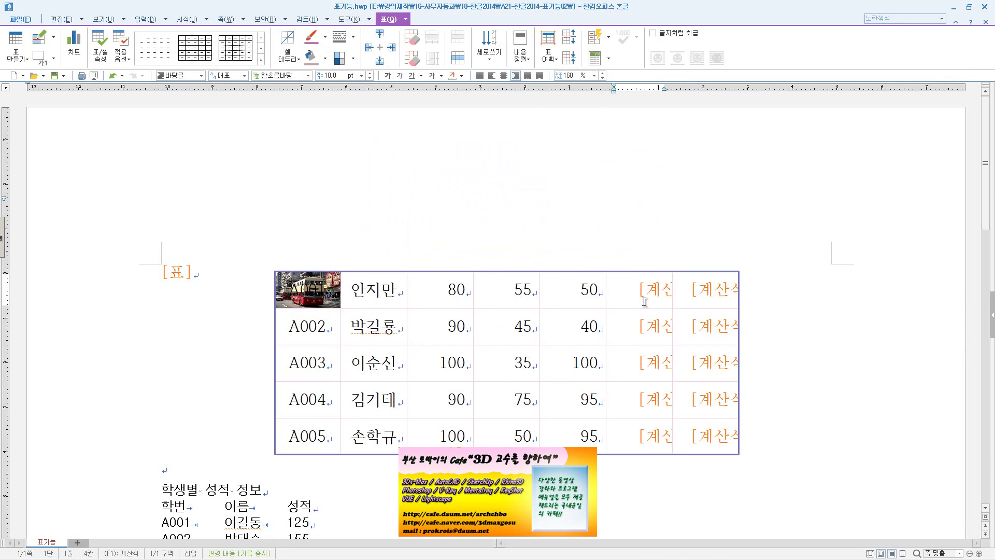
{"action": "scroll", "coordinate": [556, 231], "scroll_direction": "down", "scroll_amount": 3}
Step: Convert the tab-separated 학생별 성적 정보 list into a three-column 학번, 이름, 성적 table
{"action": "left_click", "coordinate": [609, 323]}
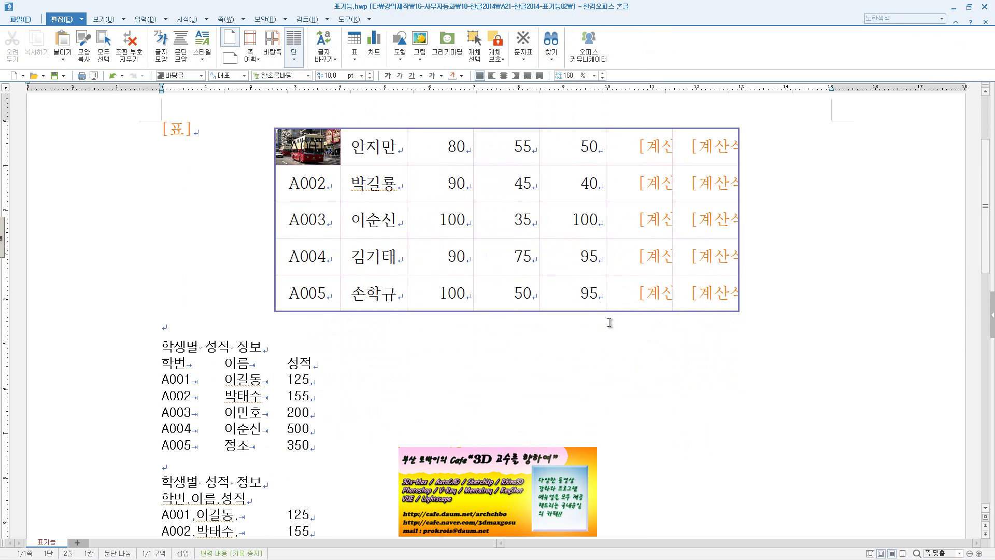
{"action": "scroll", "coordinate": [304, 284], "scroll_direction": "down", "scroll_amount": 3}
{"action": "left_click_drag", "start_coordinate": [162, 203], "coordinate": [322, 305]}
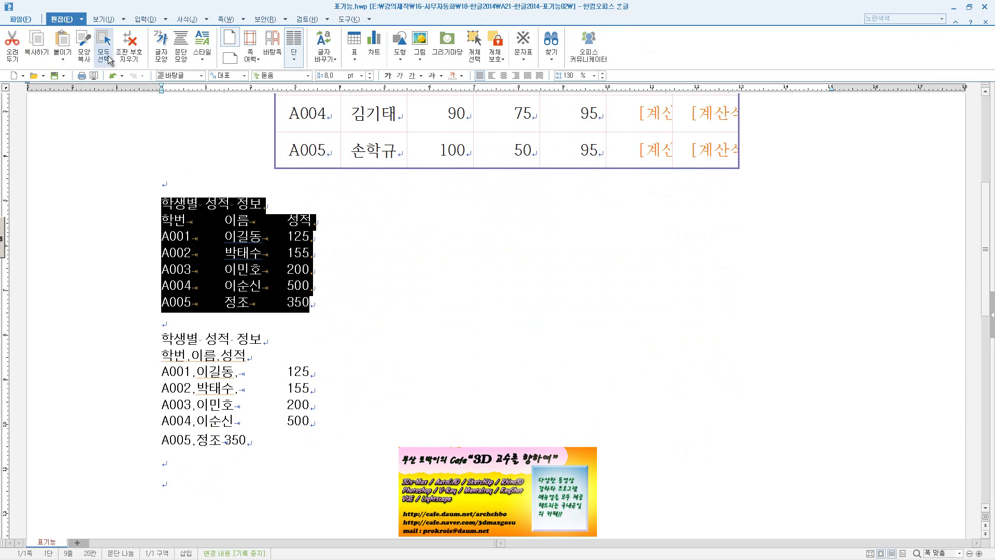
{"action": "left_click", "coordinate": [118, 20]}
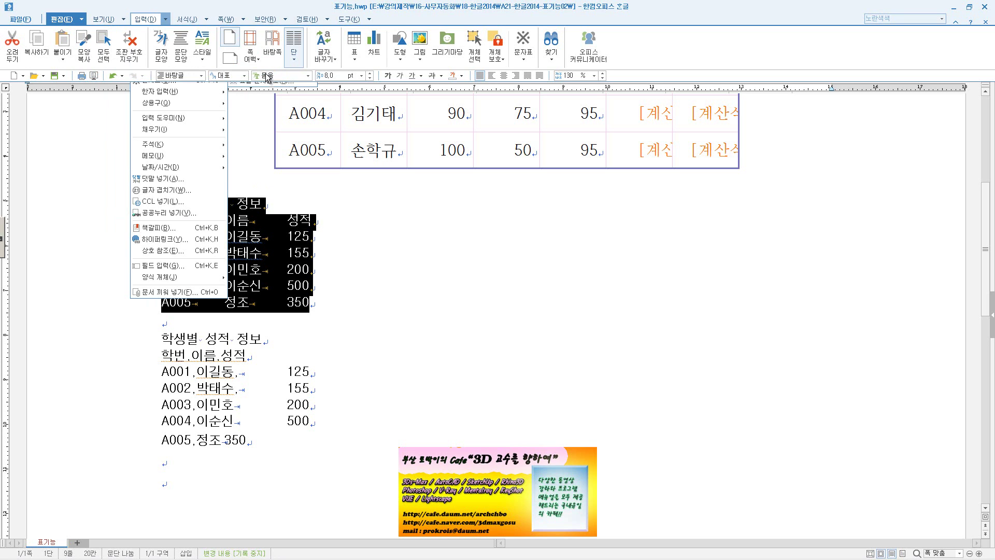
{"action": "left_click", "coordinate": [263, 69]}
{"action": "left_click", "coordinate": [562, 229]}
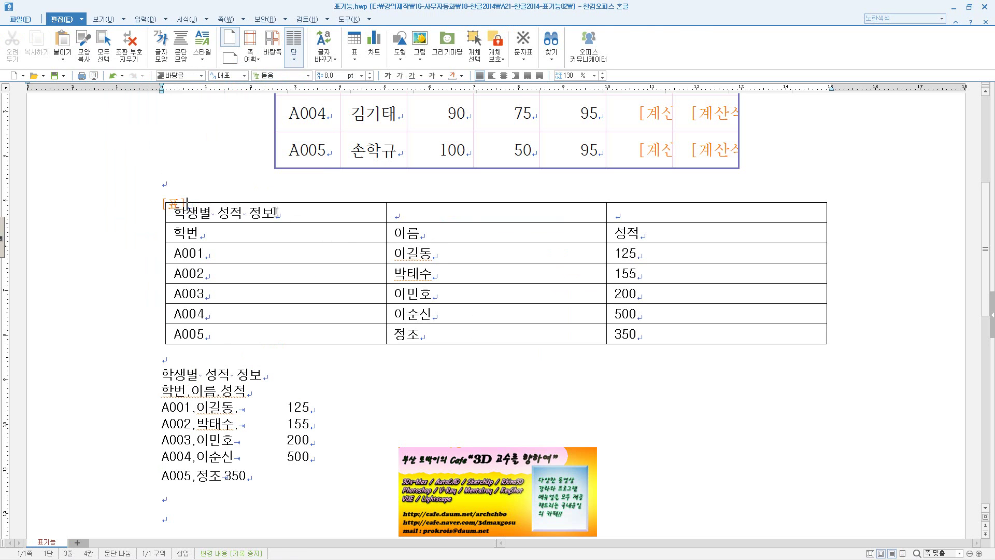
{"action": "left_click_drag", "start_coordinate": [275, 211], "coordinate": [717, 333]}
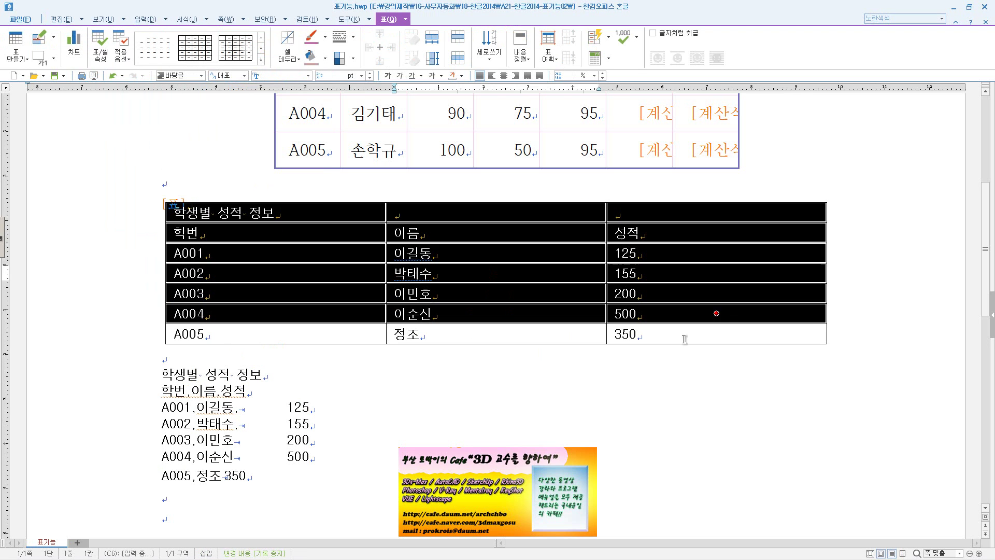
Step: Apply the 2000trim sky picture as one background across all cells of the grade table
{"action": "left_click", "coordinate": [408, 22]}
{"action": "mouse_move", "coordinate": [428, 68]}
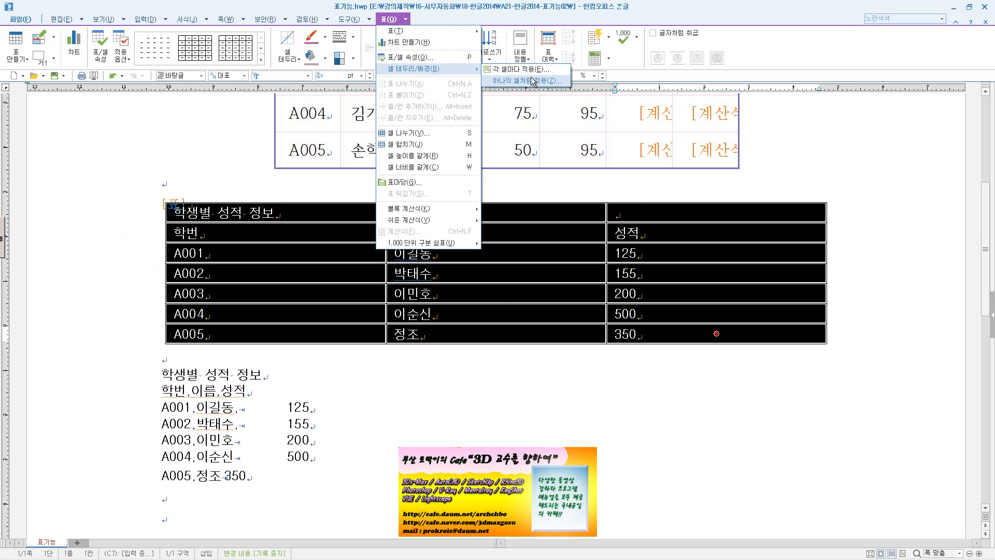
{"action": "left_click", "coordinate": [532, 80]}
{"action": "left_click", "coordinate": [369, 313]}
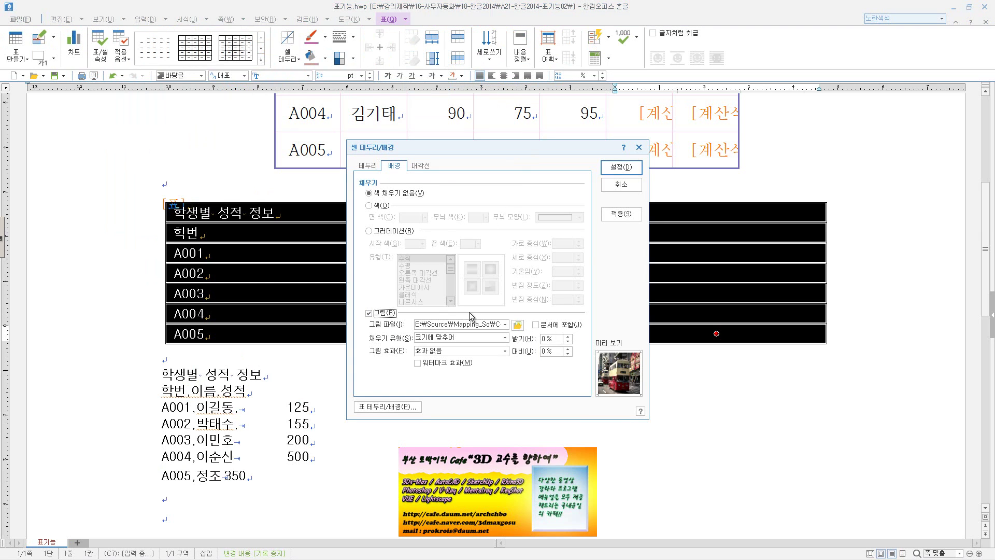
{"action": "left_click", "coordinate": [517, 325]}
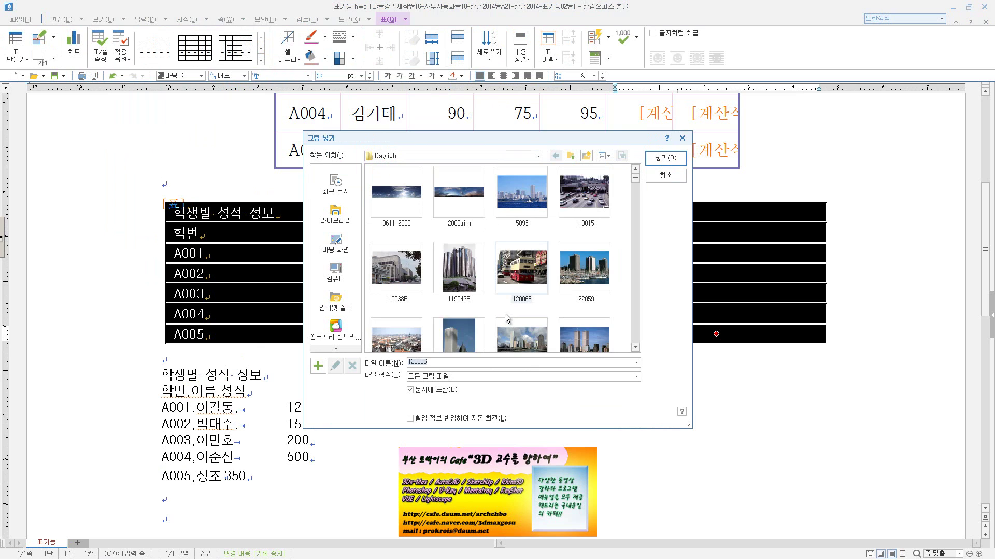
{"action": "left_click", "coordinate": [458, 192]}
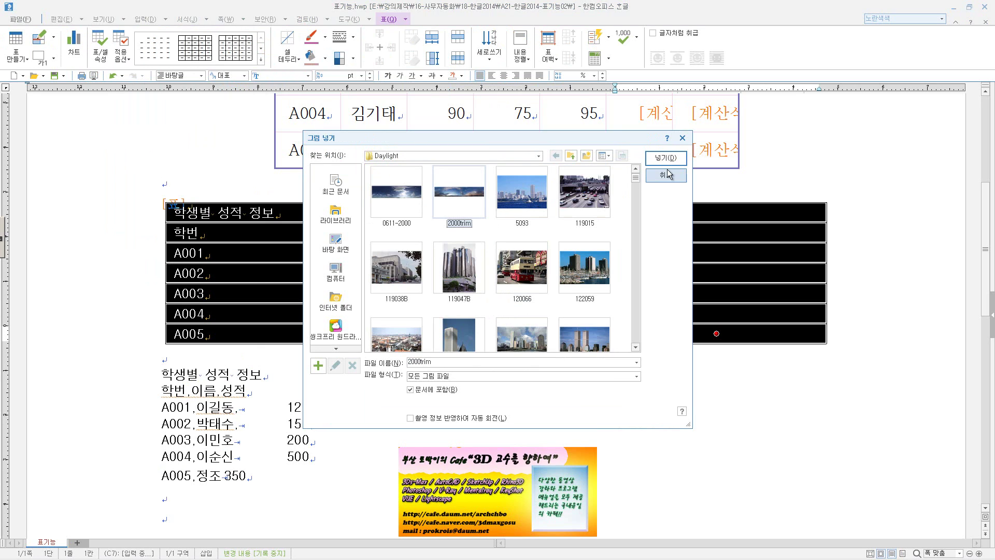
{"action": "left_click", "coordinate": [666, 158]}
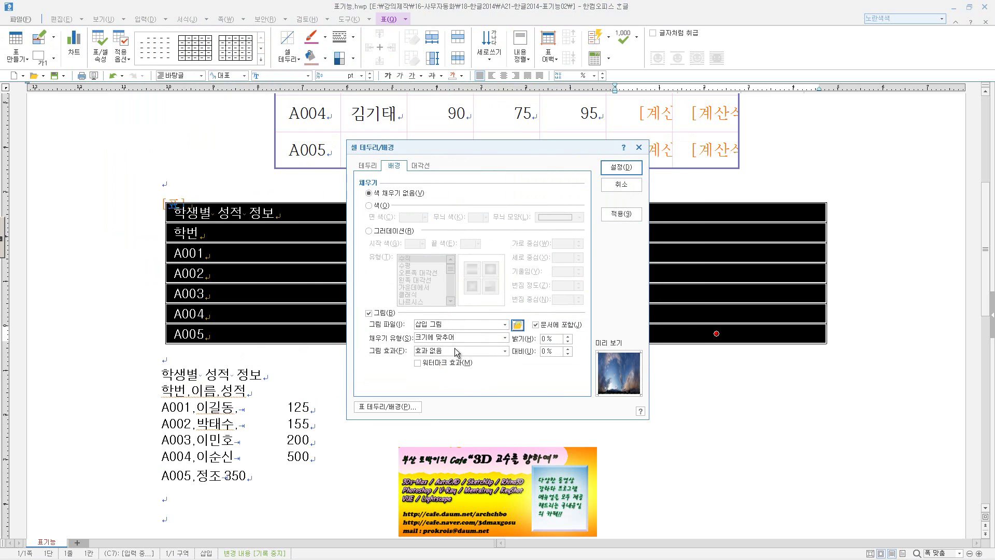
{"action": "left_click", "coordinate": [625, 168]}
{"action": "left_click", "coordinate": [548, 364]}
{"action": "left_click", "coordinate": [557, 315]}
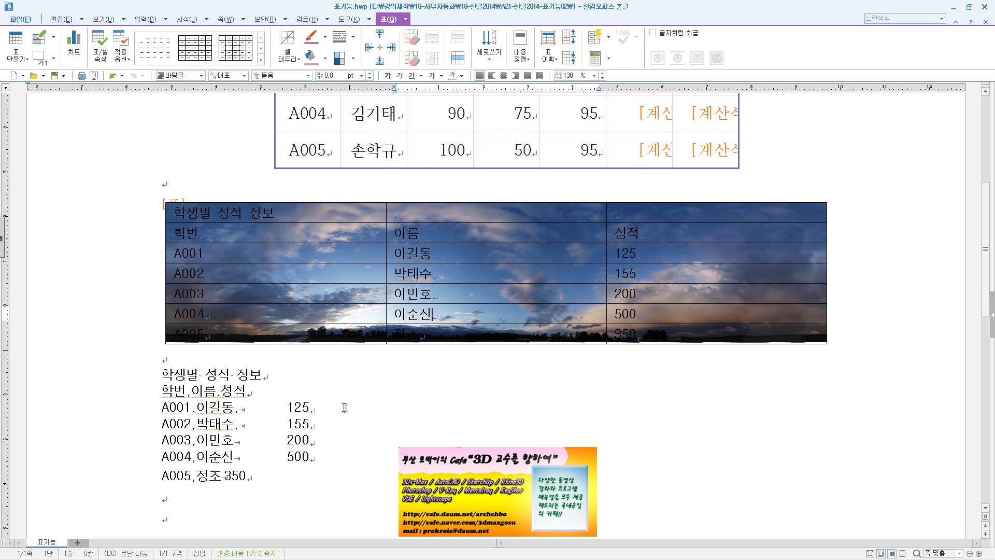
{"action": "scroll", "coordinate": [339, 408], "scroll_direction": "up", "scroll_amount": 5}
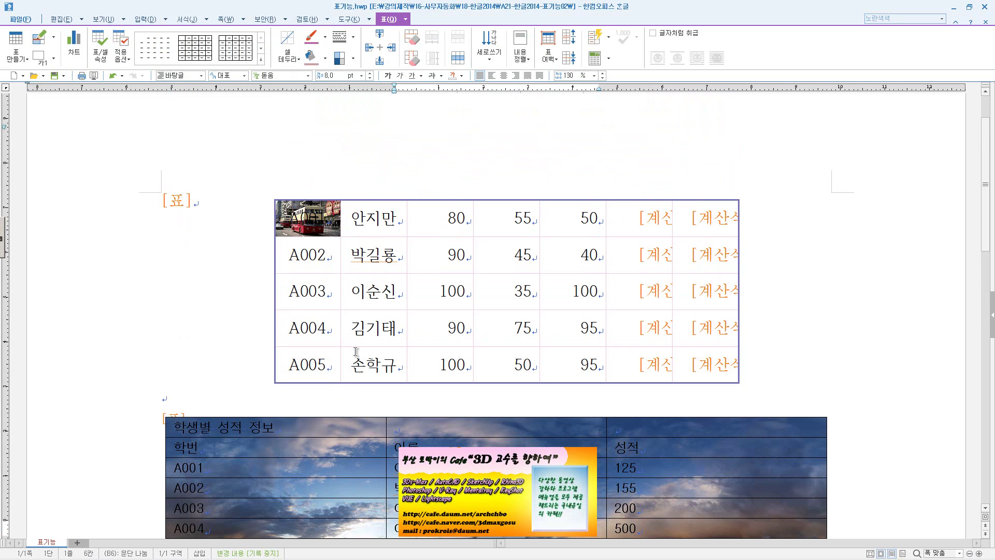
Step: Hide 조판 부호 so formulas show values like 185 and 61.67, and turn off 쪽 윤곽
{"action": "left_click", "coordinate": [354, 324]}
{"action": "left_click", "coordinate": [103, 20]}
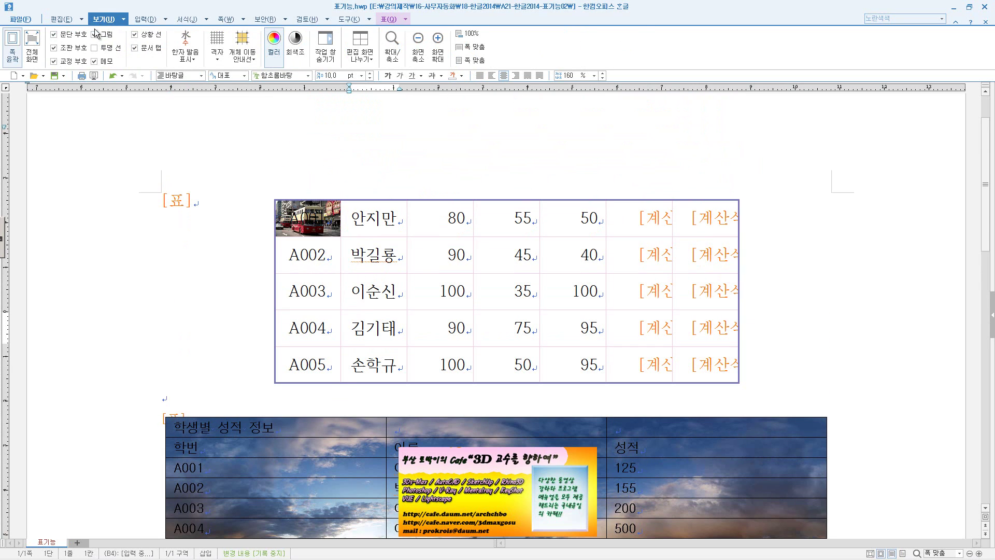
{"action": "left_click", "coordinate": [68, 48]}
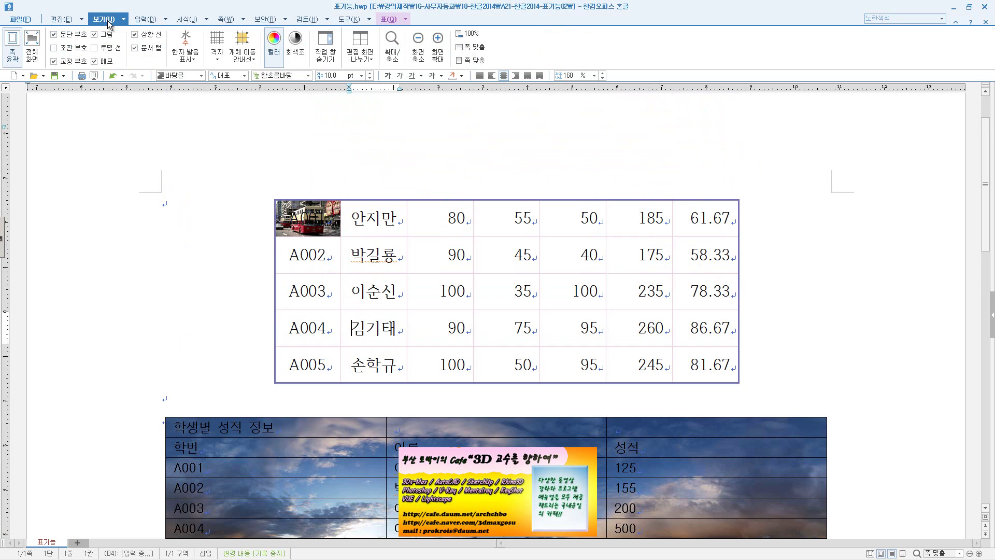
{"action": "left_click", "coordinate": [124, 20]}
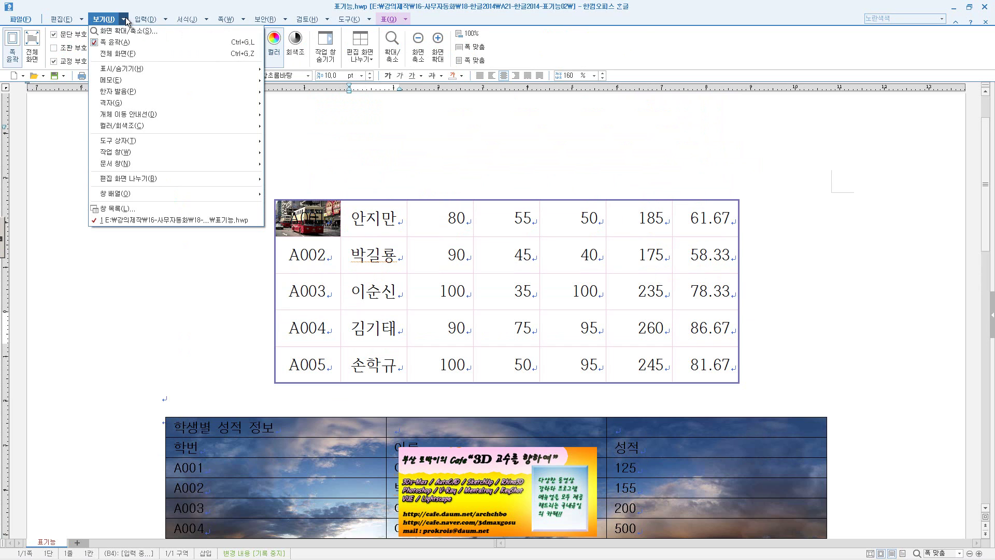
{"action": "left_click", "coordinate": [121, 43]}
Step: Block-select every cell of the upper score table, including the last column
{"action": "scroll", "coordinate": [259, 256], "scroll_direction": "up", "scroll_amount": 2}
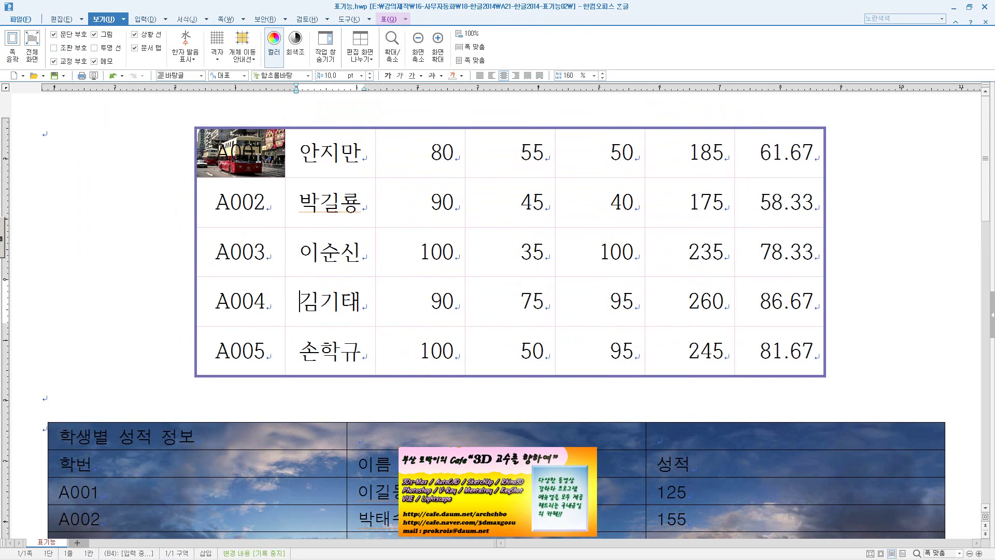
{"action": "left_click_drag", "start_coordinate": [241, 155], "coordinate": [689, 351]}
{"action": "left_click_drag", "start_coordinate": [749, 354], "coordinate": [780, 351]}
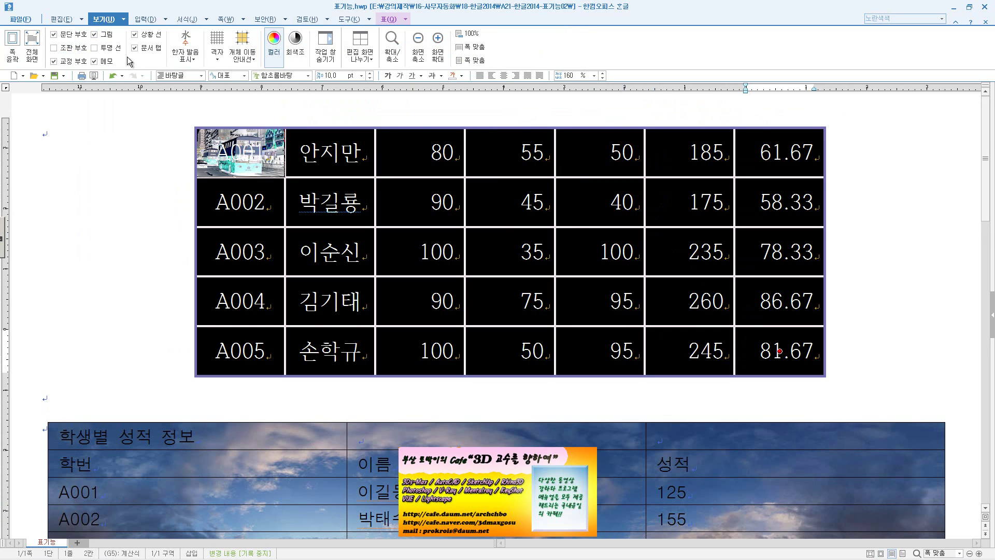
{"action": "left_click", "coordinate": [388, 21]}
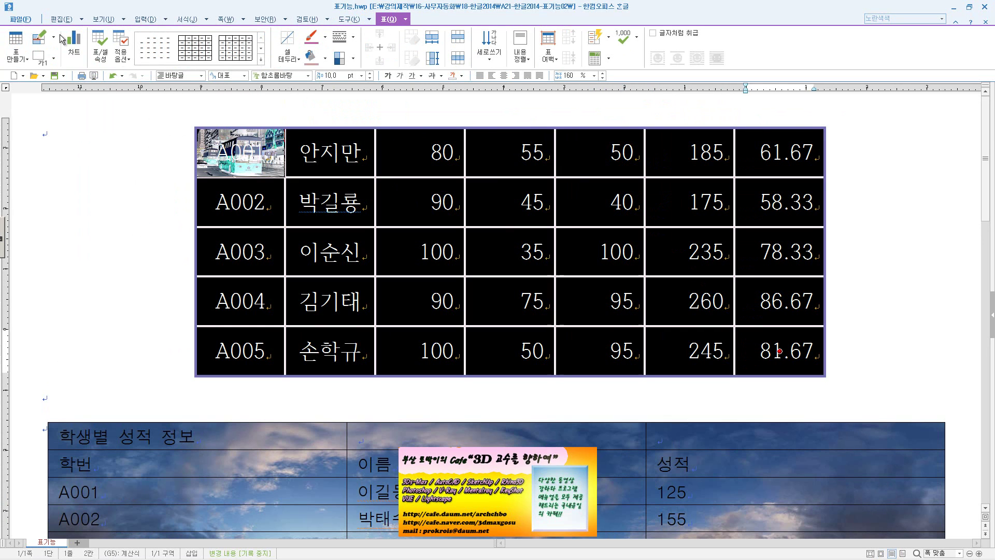
Step: In 표/셀 속성, set the table's inner cell margins to 2 mm left and 1 mm right, top, bottom
{"action": "left_click", "coordinate": [104, 53]}
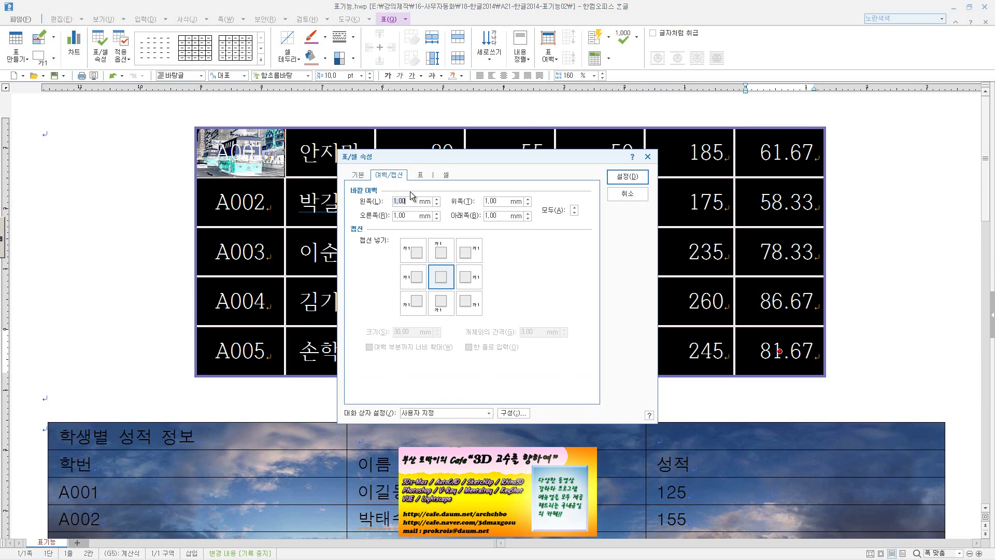
{"action": "left_click_drag", "start_coordinate": [463, 163], "coordinate": [236, 213]}
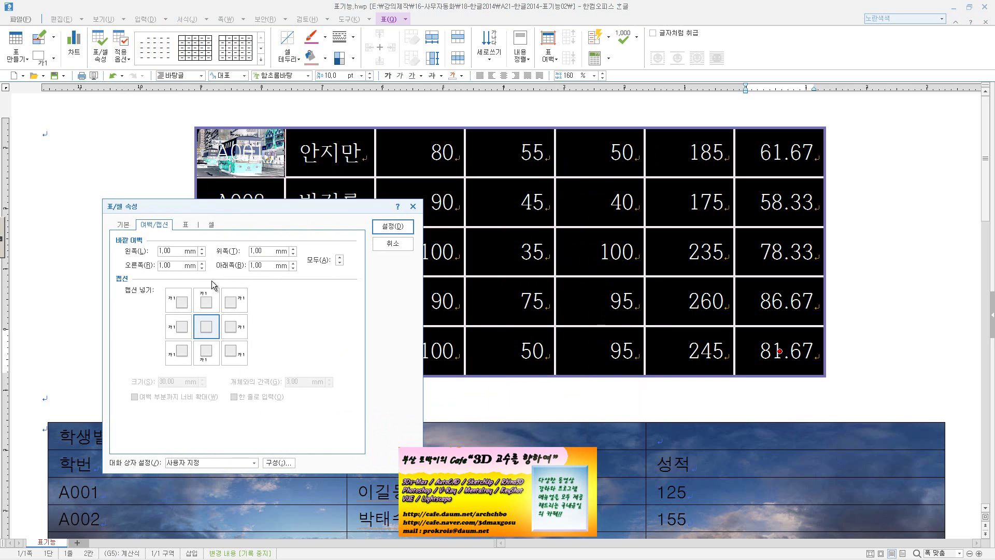
{"action": "left_click", "coordinate": [191, 224]}
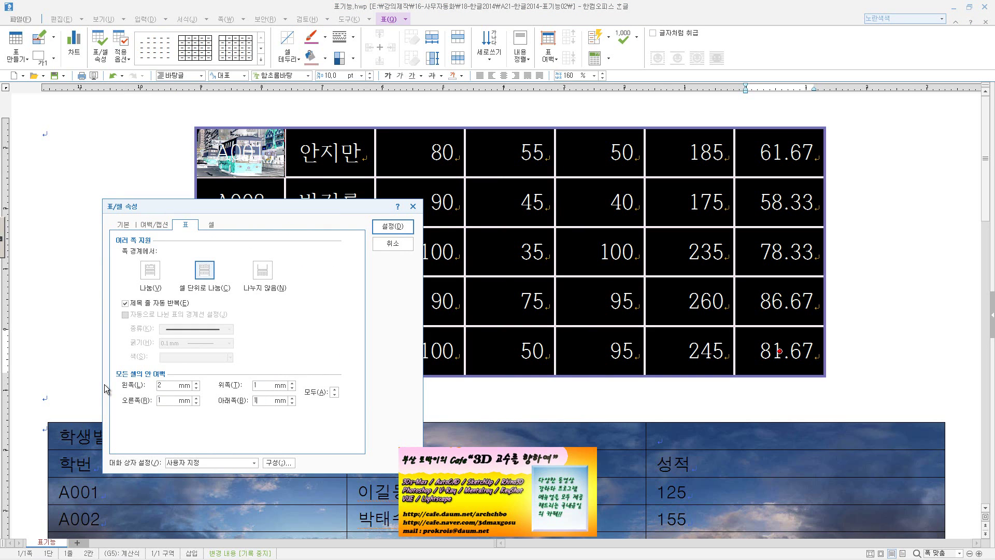
{"action": "left_click", "coordinate": [388, 229]}
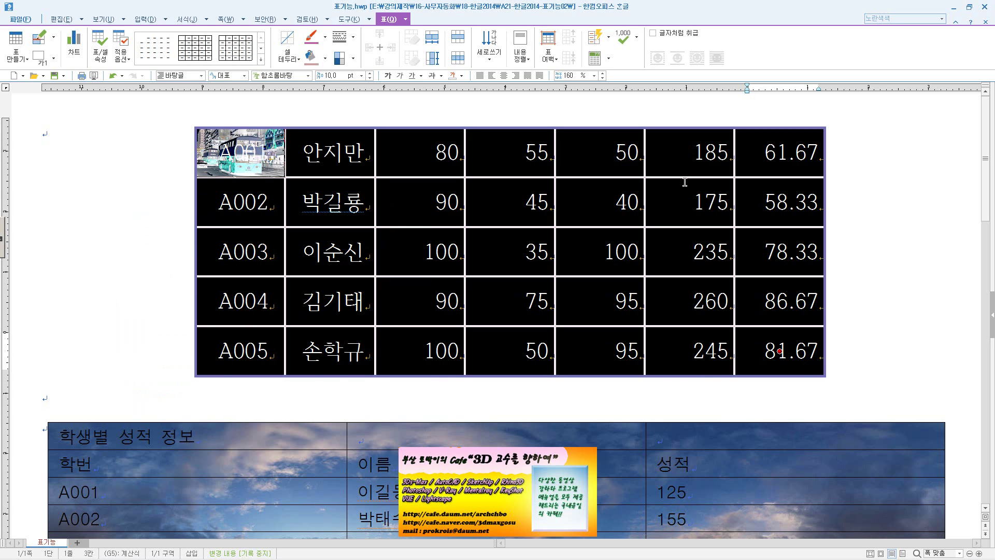
{"action": "left_click", "coordinate": [901, 262]}
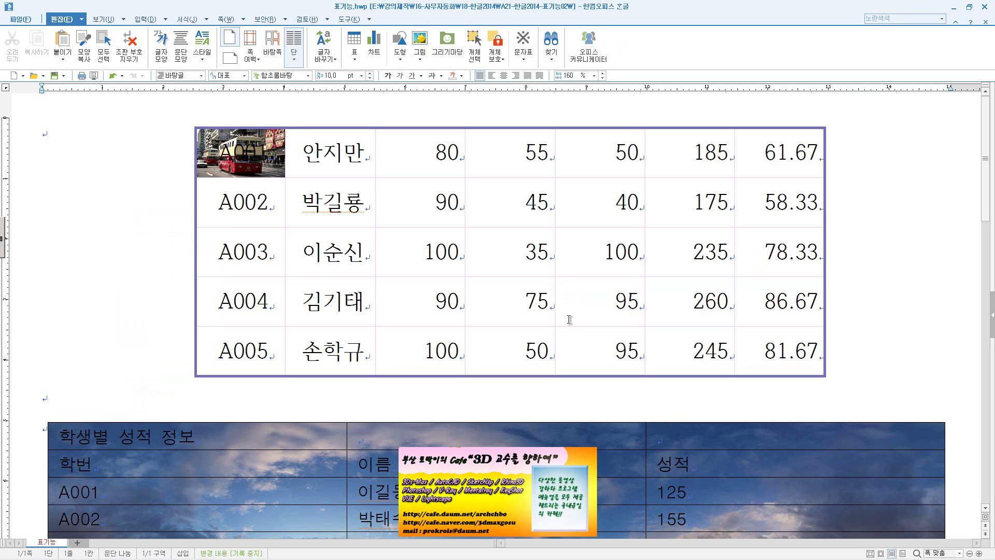
{"action": "scroll", "coordinate": [569, 320], "scroll_direction": "down", "scroll_amount": 5}
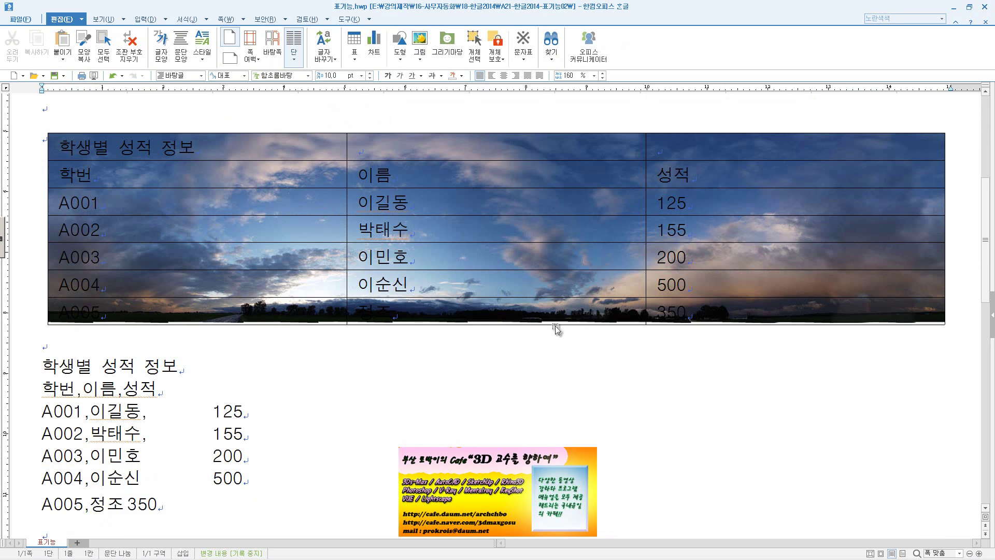